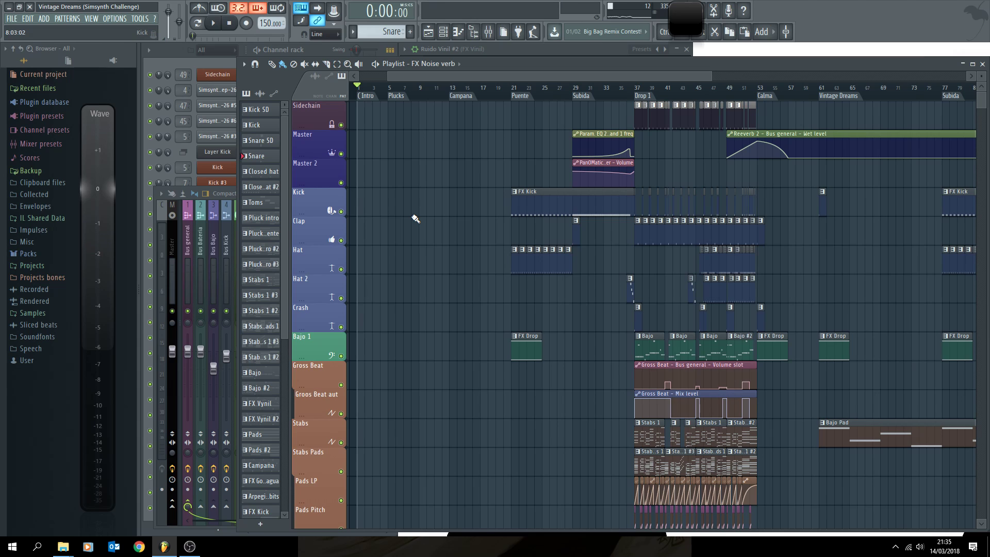
- Play the Intro section from bar 1 in the playlist for a few bars and stop playback
{"action": "scroll", "coordinate": [415, 219], "scroll_direction": "up", "scroll_amount": 5}
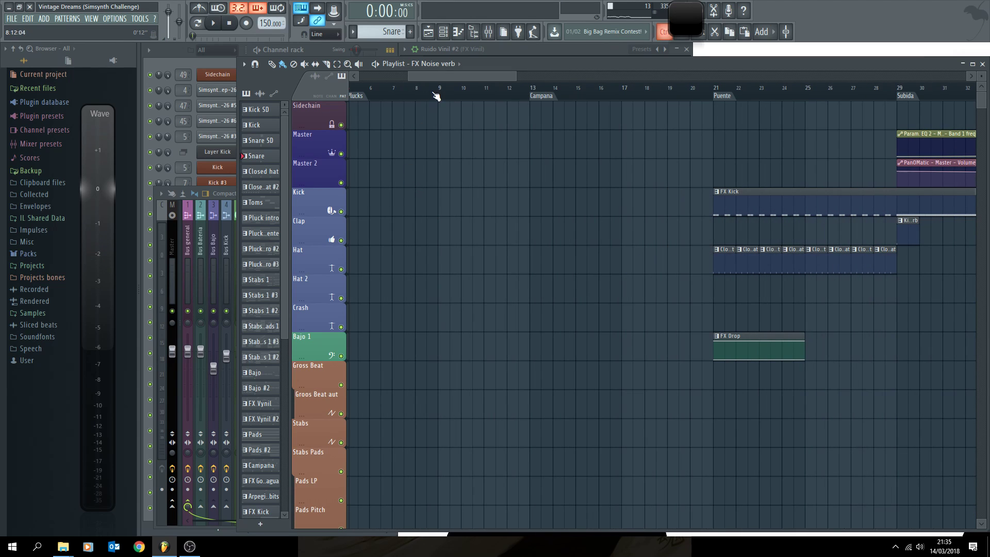
{"action": "left_click_drag", "start_coordinate": [435, 75], "coordinate": [418, 80]}
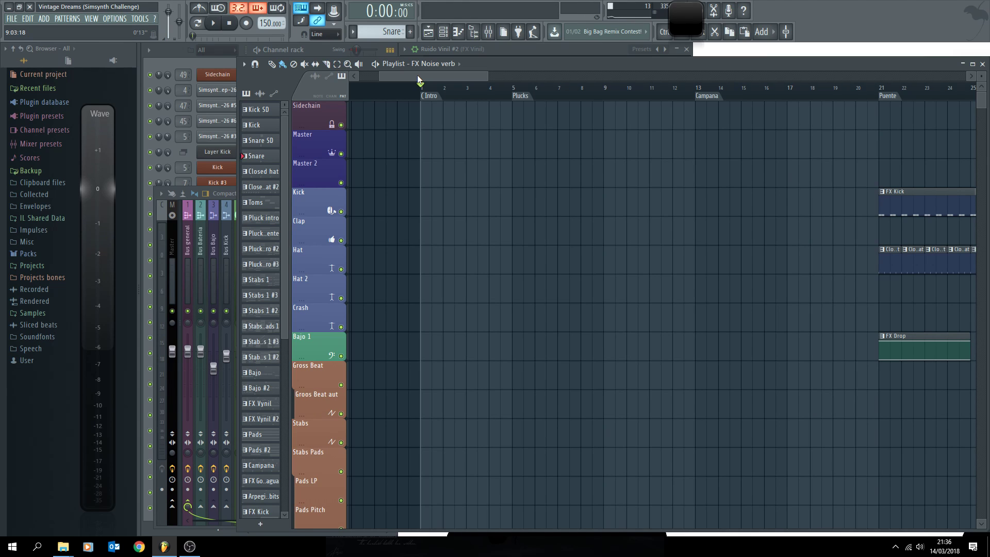
{"action": "scroll", "coordinate": [516, 183], "scroll_direction": "down", "scroll_amount": 3}
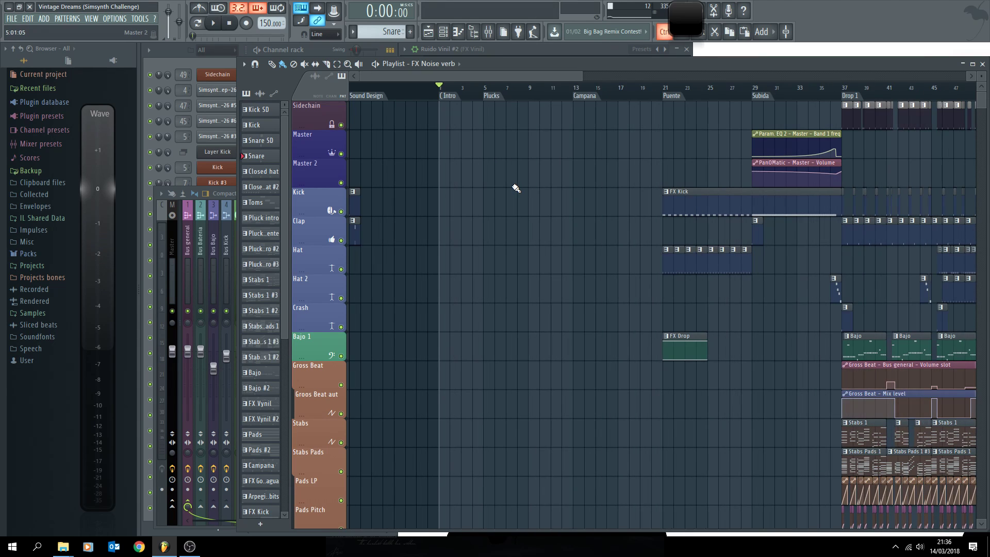
{"action": "scroll", "coordinate": [442, 207], "scroll_direction": "up", "scroll_amount": 3}
{"action": "key", "text": "space"}
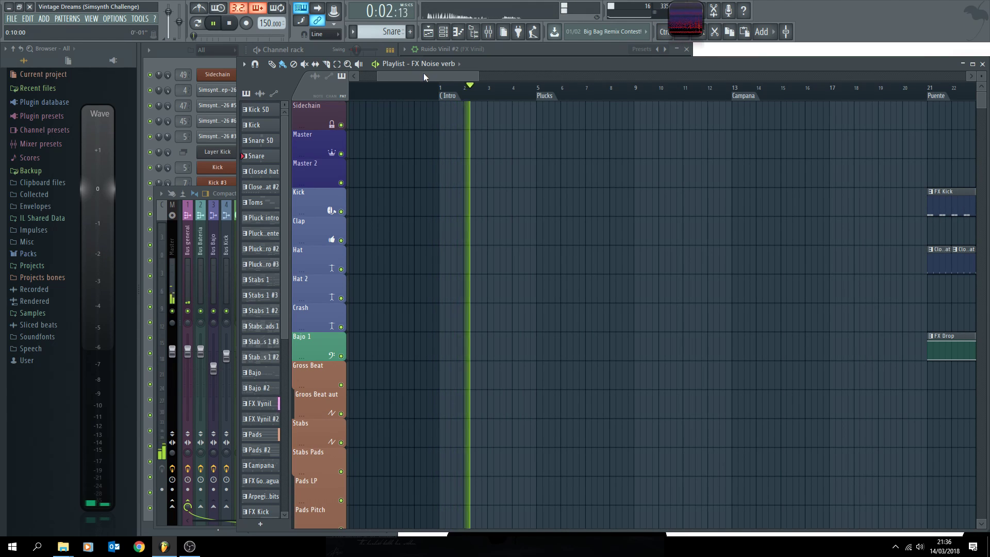
{"action": "left_click_drag", "start_coordinate": [423, 74], "coordinate": [436, 73]}
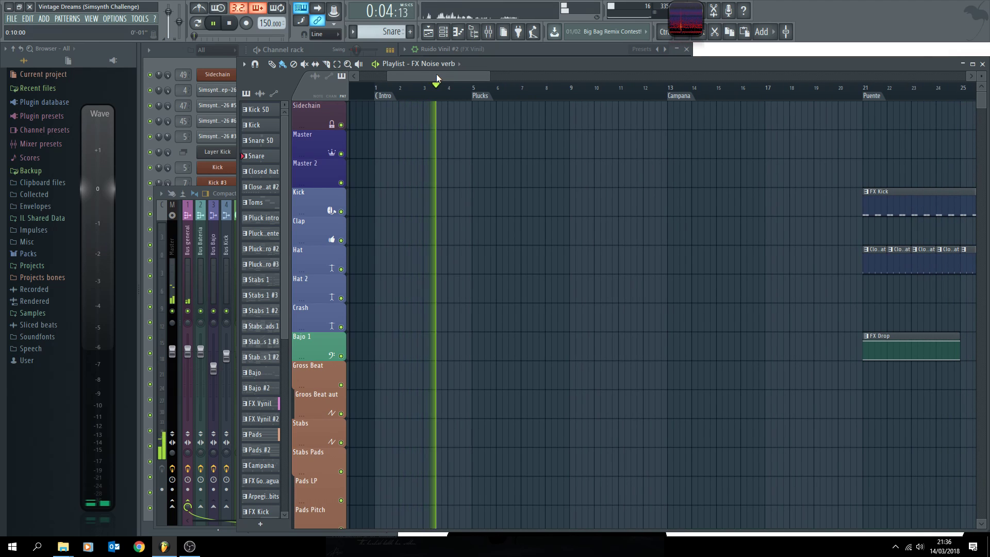
{"action": "key", "text": "space"}
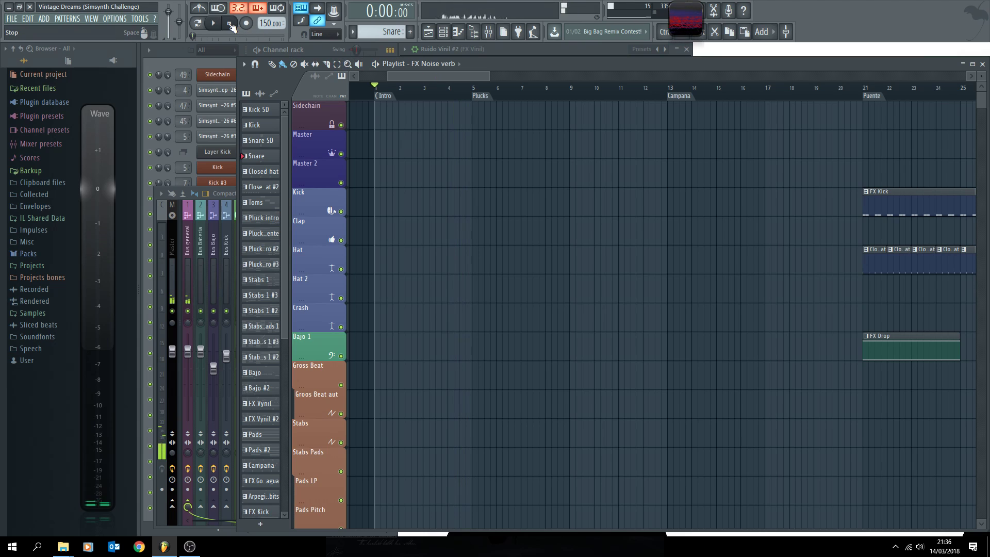
- Show the mixer, place the playhead at the Puente marker, and play that section briefly to watch the track levels
{"action": "scroll", "coordinate": [452, 93], "scroll_direction": "down", "scroll_amount": 1}
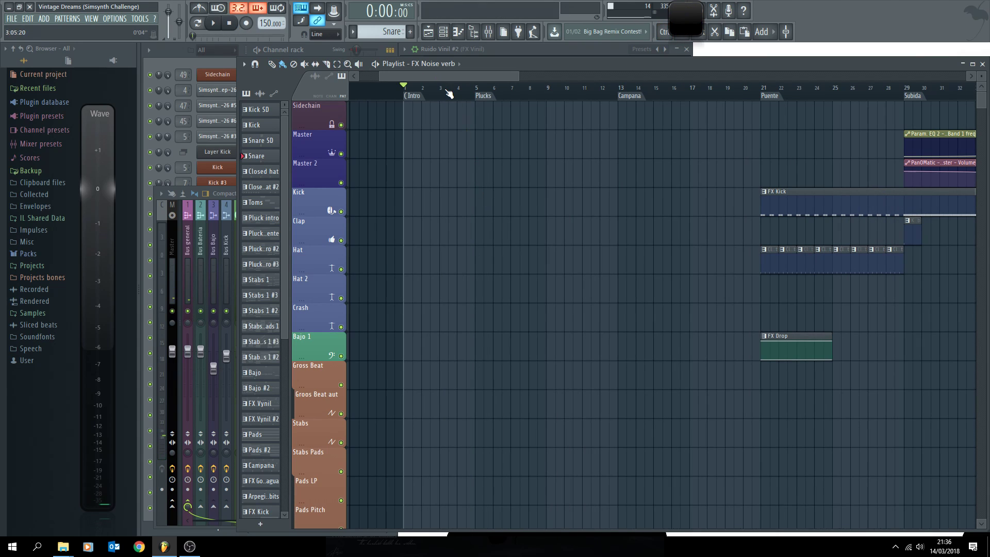
{"action": "left_click_drag", "start_coordinate": [436, 79], "coordinate": [442, 108]}
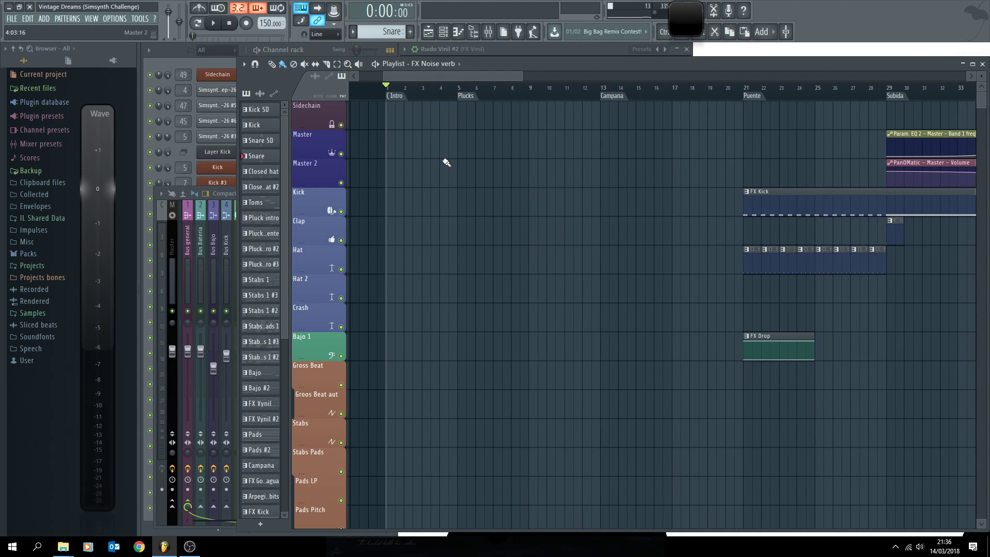
{"action": "key", "text": "F9"}
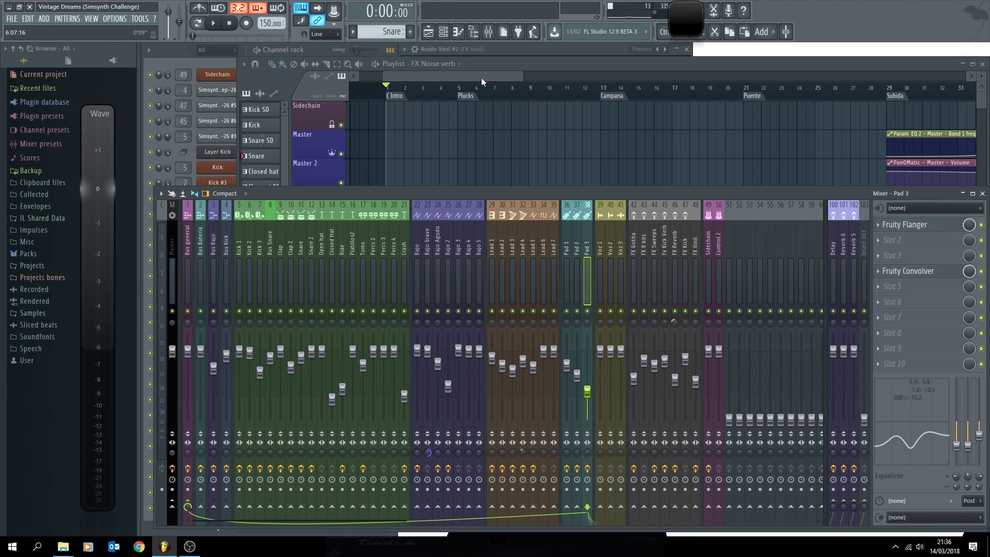
{"action": "left_click_drag", "start_coordinate": [481, 78], "coordinate": [511, 77]}
{"action": "left_click", "coordinate": [664, 89]}
{"action": "left_click", "coordinate": [395, 251]}
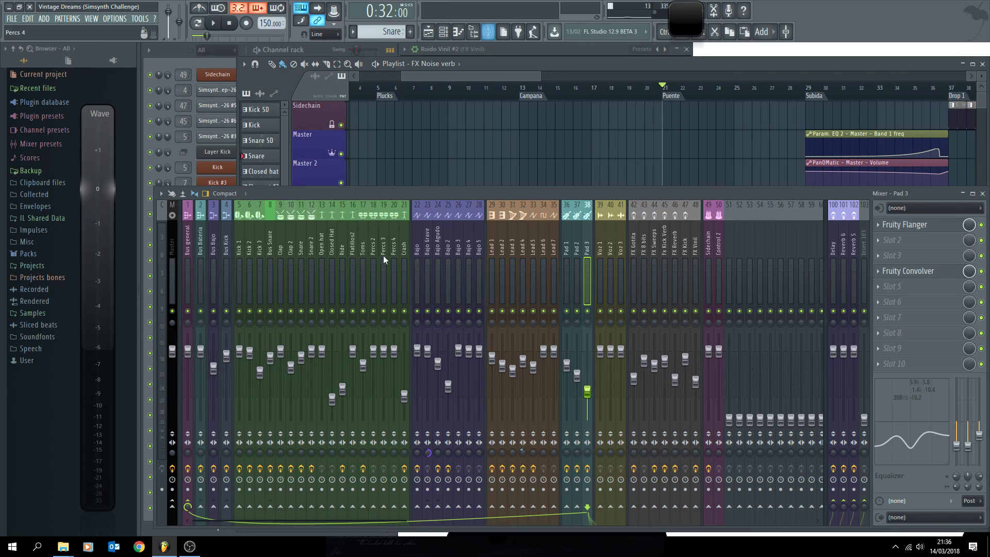
{"action": "key", "text": "space"}
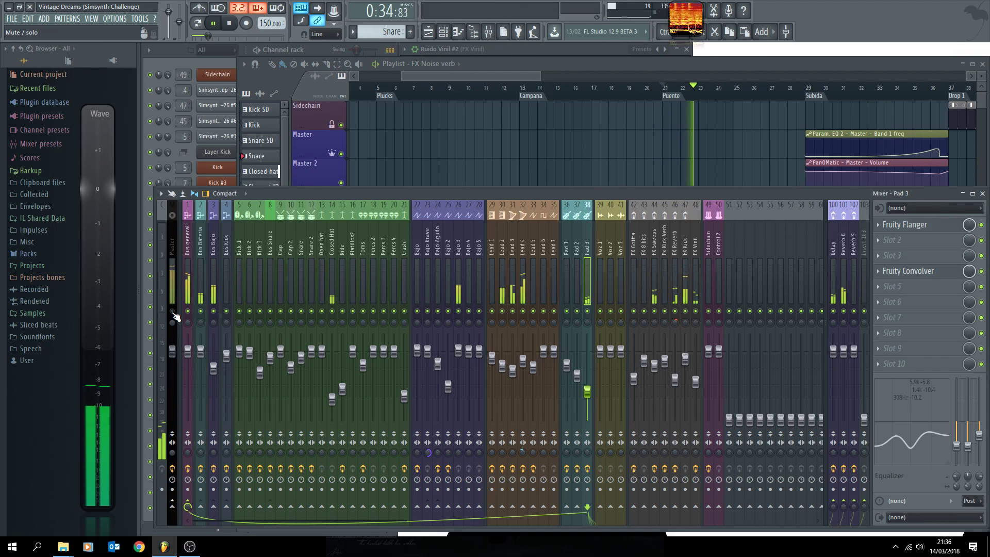
{"action": "key", "text": "space"}
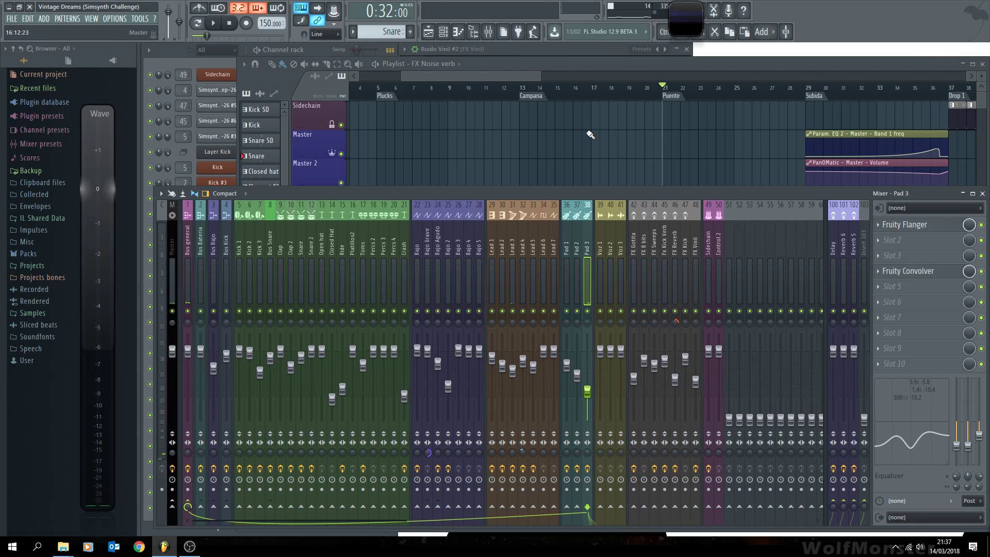
- Bring the playlist back in front and play Drop 1 from bar 37 for a few bars before stopping
{"action": "left_click", "coordinate": [567, 133]}
{"action": "scroll", "coordinate": [496, 90], "scroll_direction": "down", "scroll_amount": 3}
{"action": "scroll", "coordinate": [495, 78], "scroll_direction": "right", "scroll_amount": 1}
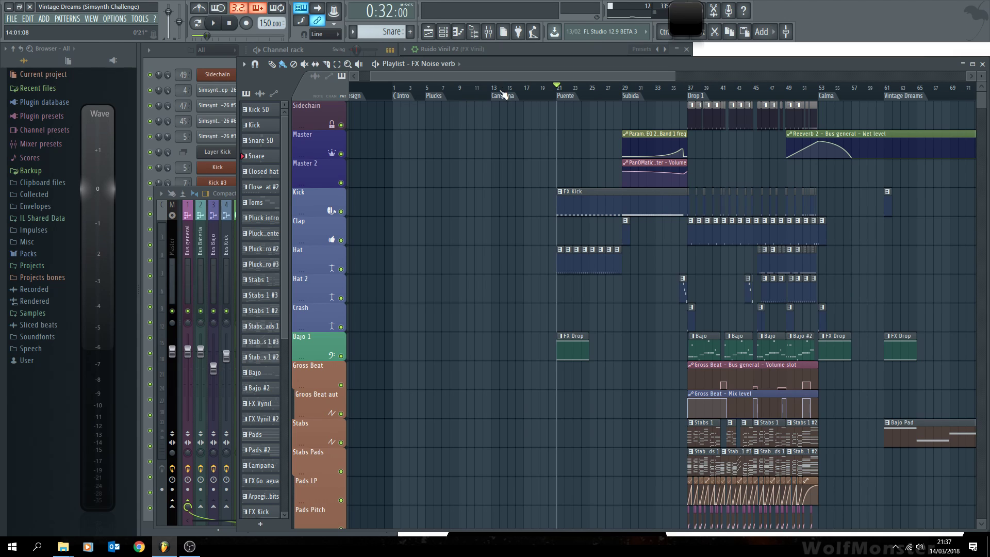
{"action": "scroll", "coordinate": [498, 79], "scroll_direction": "up", "scroll_amount": 4}
{"action": "left_click_drag", "start_coordinate": [462, 78], "coordinate": [570, 69]}
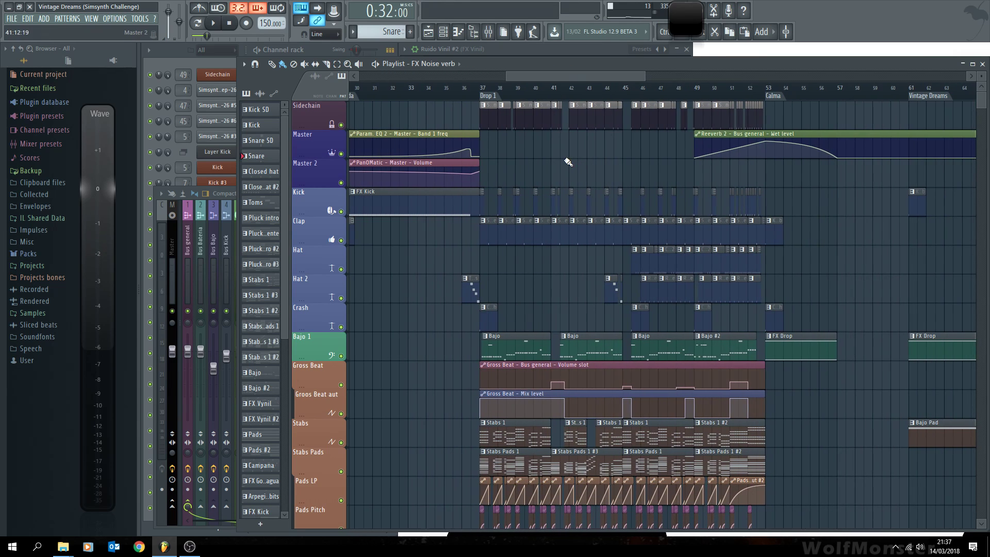
{"action": "scroll", "coordinate": [568, 161], "scroll_direction": "up", "scroll_amount": 3}
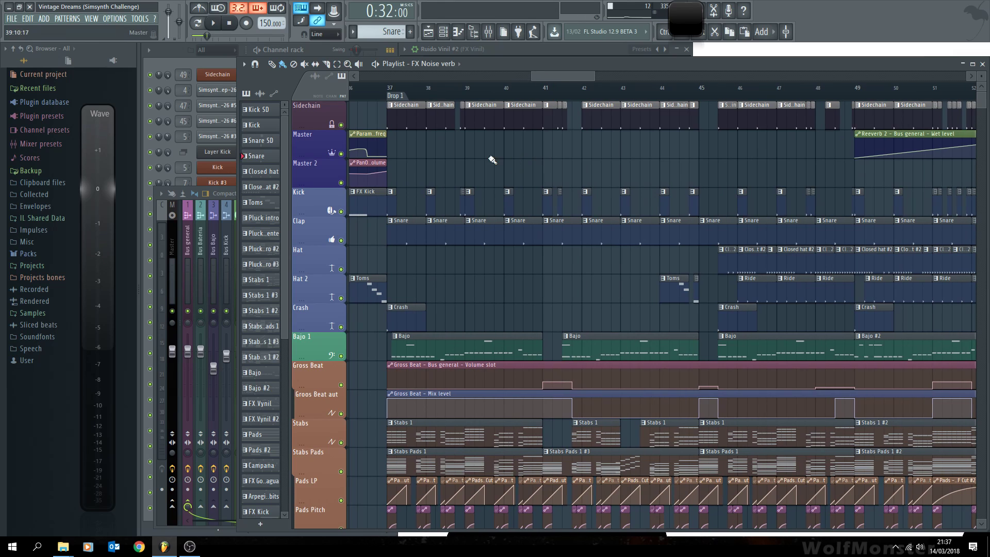
{"action": "left_click", "coordinate": [391, 89]}
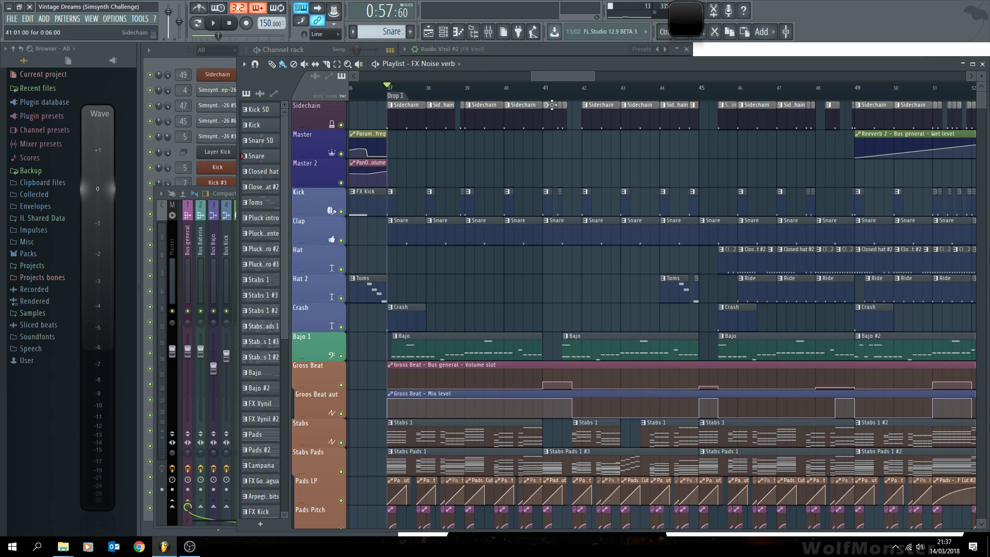
{"action": "key", "text": "space"}
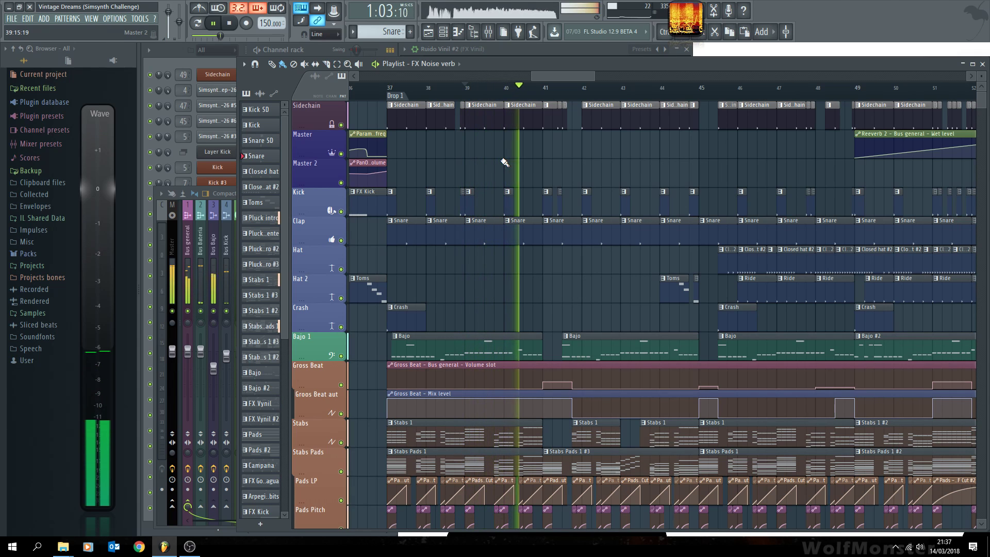
{"action": "scroll", "coordinate": [505, 163], "scroll_direction": "down", "scroll_amount": 7}
{"action": "scroll", "coordinate": [551, 237], "scroll_direction": "up", "scroll_amount": 3}
{"action": "key", "text": "space"}
- Place the playhead at bar 40 and examine the drum, bass, Gross Beat, stab and pluck tracks around bar 41
{"action": "left_click", "coordinate": [527, 87]}
{"action": "left_click", "coordinate": [379, 86]}
{"action": "scroll", "coordinate": [398, 188], "scroll_direction": "up", "scroll_amount": 7}
{"action": "scroll", "coordinate": [394, 145], "scroll_direction": "down", "scroll_amount": 7}
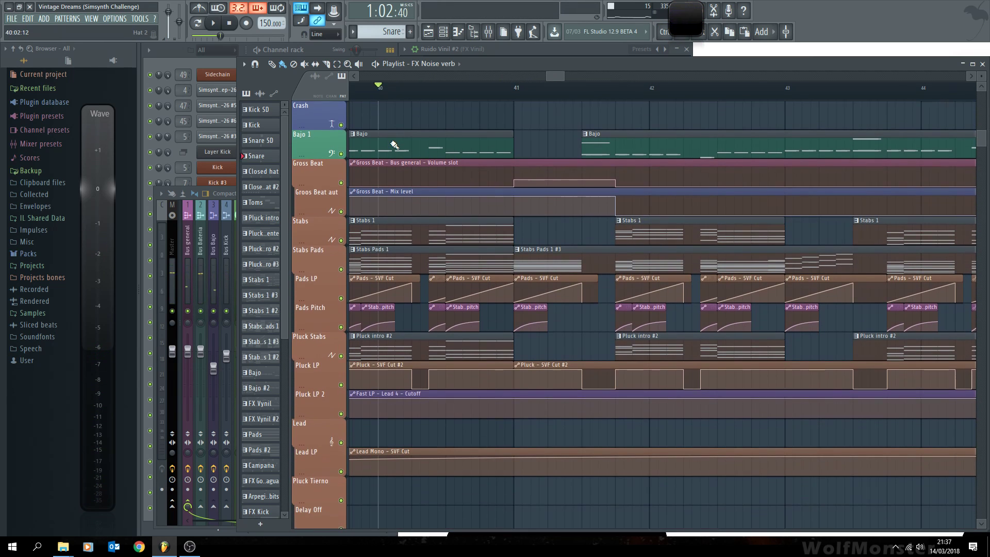
{"action": "scroll", "coordinate": [524, 206], "scroll_direction": "up", "scroll_amount": 7}
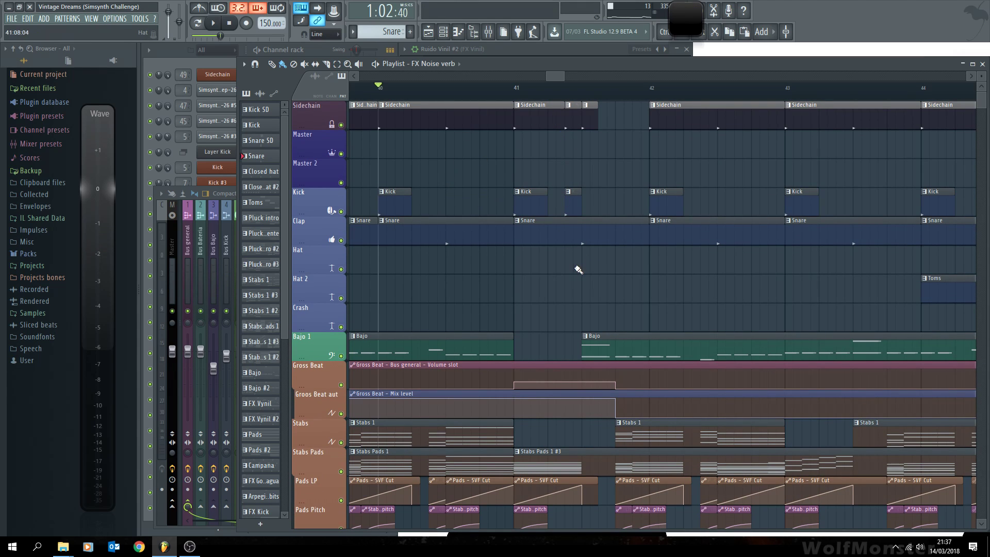
{"action": "scroll", "coordinate": [549, 191], "scroll_direction": "down", "scroll_amount": 6}
{"action": "scroll", "coordinate": [552, 166], "scroll_direction": "up", "scroll_amount": 4}
{"action": "scroll", "coordinate": [552, 166], "scroll_direction": "down", "scroll_amount": 3}
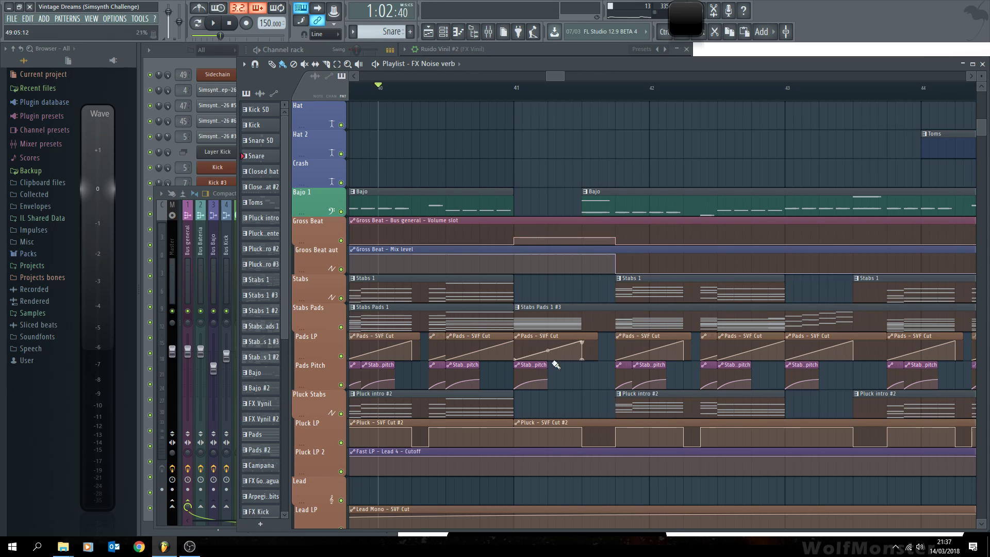
{"action": "scroll", "coordinate": [539, 237], "scroll_direction": "down", "scroll_amount": 5}
{"action": "scroll", "coordinate": [538, 237], "scroll_direction": "up", "scroll_amount": 2}
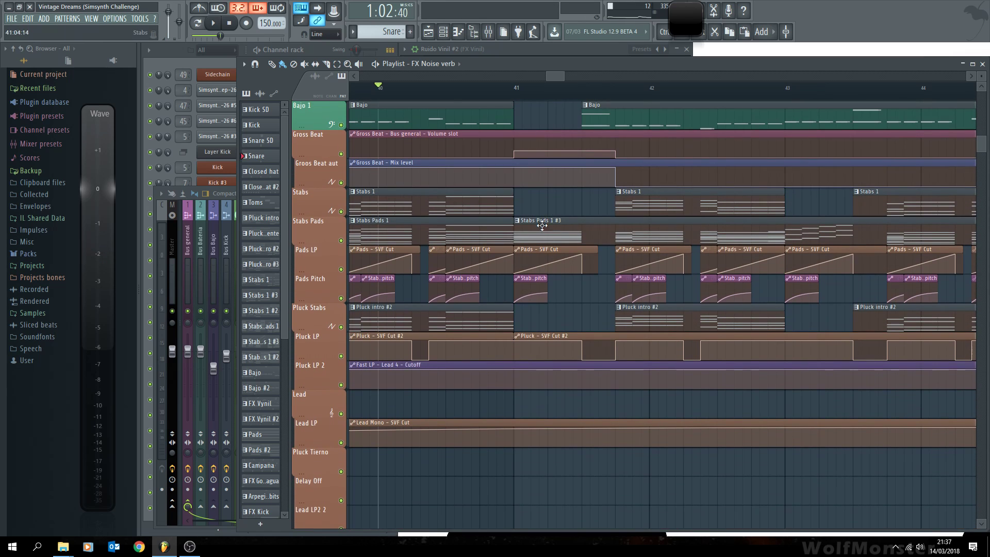
- Play the passage from bar 40 past bar 41 twice, stopping playback each time
{"action": "key", "text": "space"}
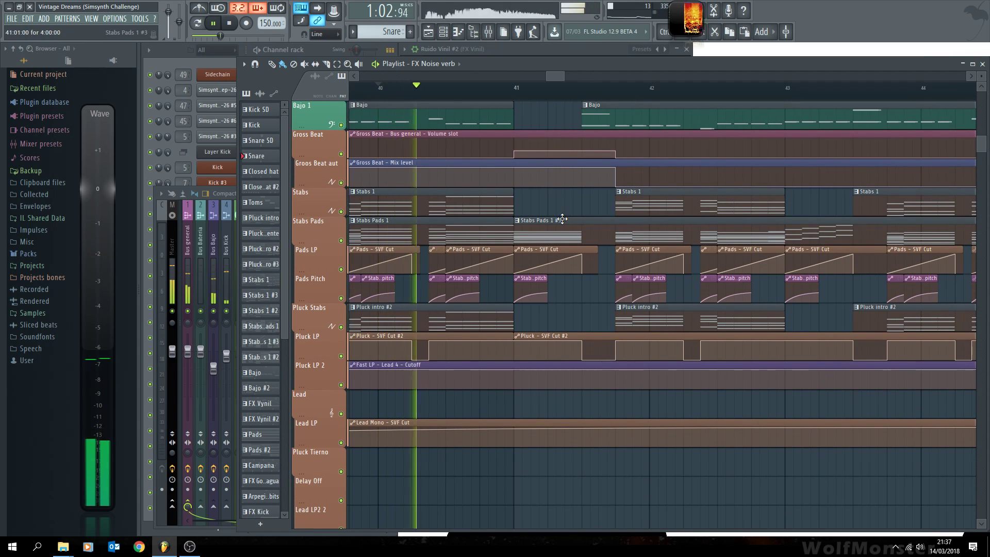
{"action": "key", "text": "space"}
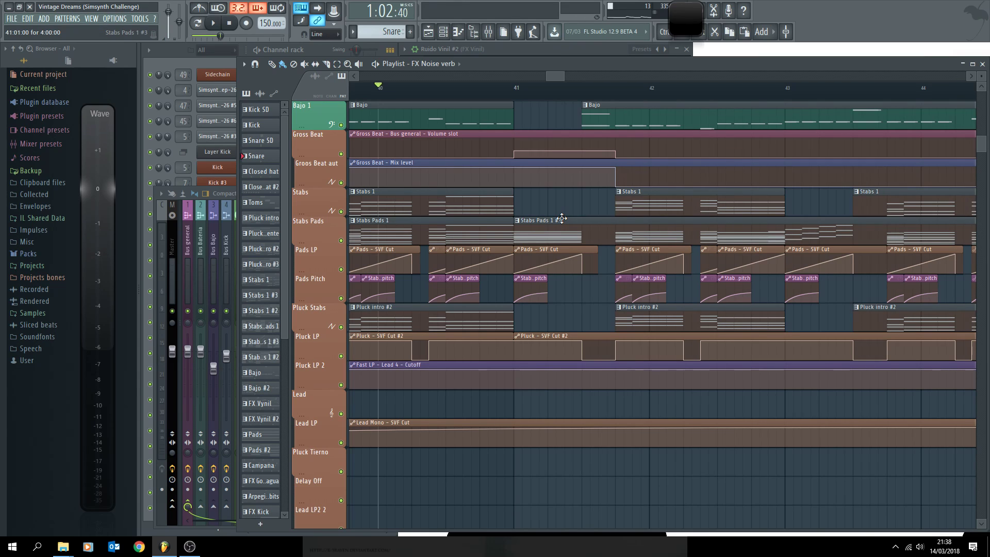
{"action": "key", "text": "space"}
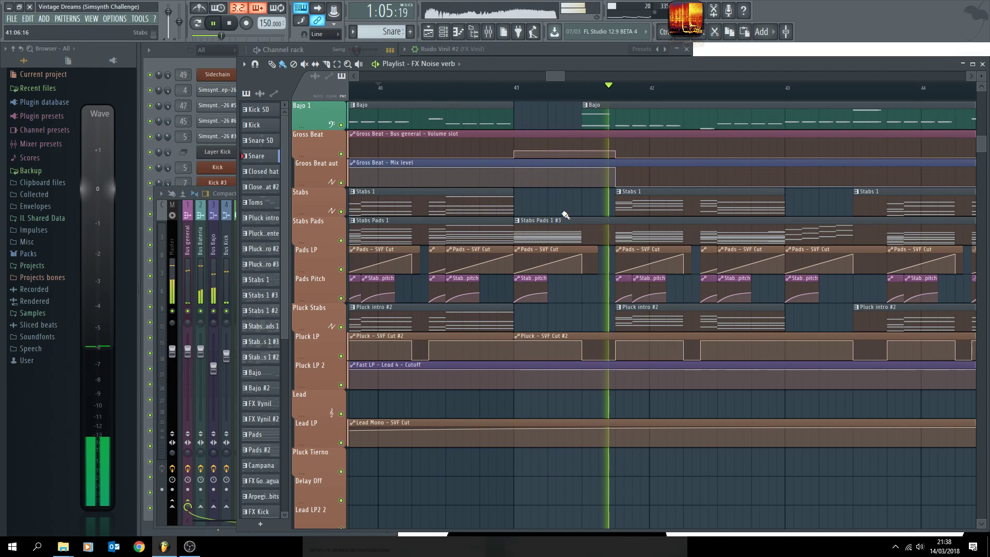
{"action": "scroll", "coordinate": [557, 79], "scroll_direction": "down", "scroll_amount": 3}
{"action": "key", "text": "space"}
- Place the playhead just before bar 45 of Drop 1 and play that transition briefly
{"action": "left_click_drag", "start_coordinate": [557, 75], "coordinate": [571, 75]}
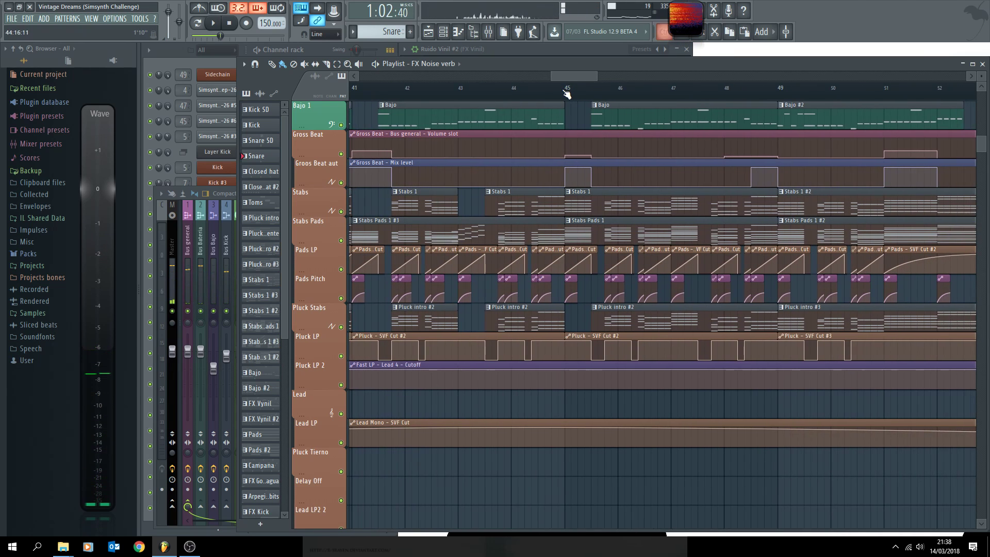
{"action": "scroll", "coordinate": [571, 78], "scroll_direction": "up", "scroll_amount": 3}
{"action": "left_click", "coordinate": [571, 84]}
{"action": "key", "text": "space"}
{"action": "key", "text": "space"}
{"action": "scroll", "coordinate": [573, 77], "scroll_direction": "down", "scroll_amount": 4}
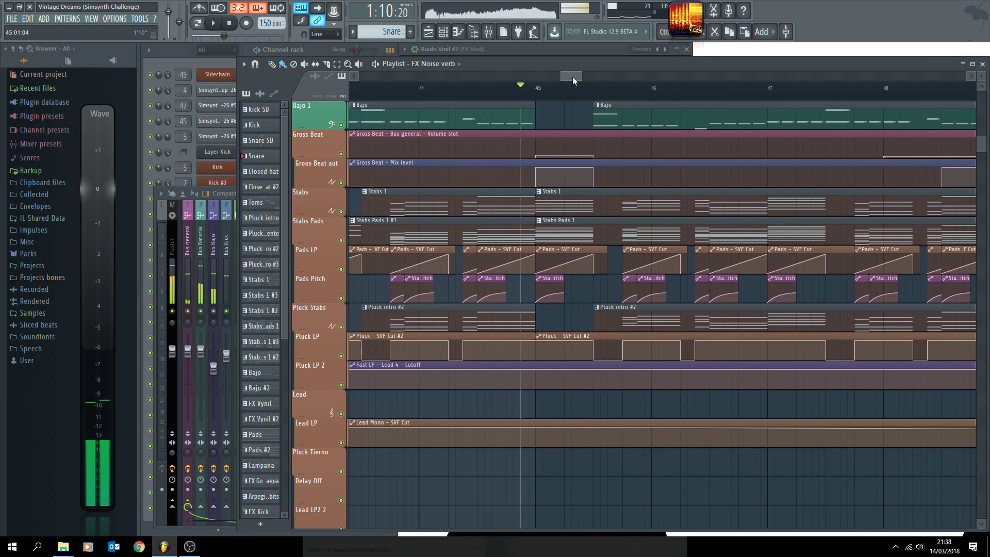
- Play the end of Drop 1 from about bar 52 into Calma and return the playhead to the song start
{"action": "left_click_drag", "start_coordinate": [584, 79], "coordinate": [605, 79]}
{"action": "left_click", "coordinate": [681, 87]}
{"action": "scroll", "coordinate": [729, 192], "scroll_direction": "up", "scroll_amount": 4}
{"action": "key", "text": "space"}
{"action": "scroll", "coordinate": [599, 192], "scroll_direction": "down", "scroll_amount": 8}
{"action": "key", "text": "space"}
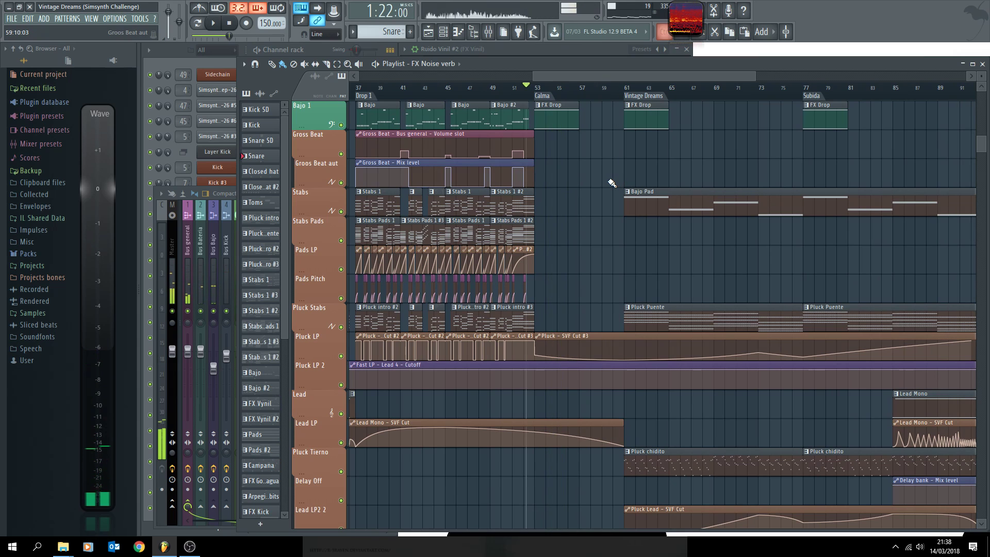
{"action": "scroll", "coordinate": [612, 184], "scroll_direction": "up", "scroll_amount": 5}
{"action": "left_click", "coordinate": [229, 23]}
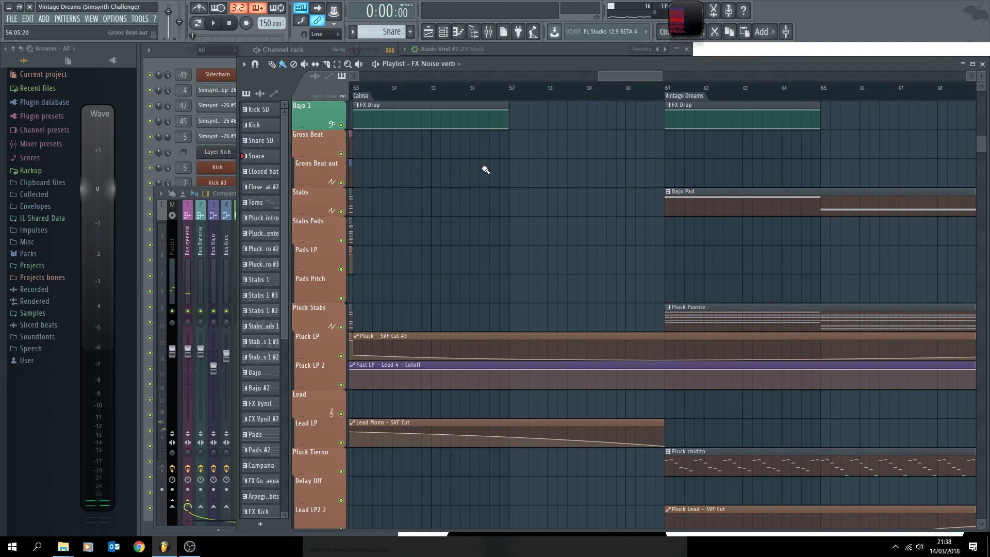
- Examine the Pads clips, their SVF Cut automation and the FX Vynil clip in the Intro section
{"action": "scroll", "coordinate": [484, 175], "scroll_direction": "down", "scroll_amount": 5}
{"action": "scroll", "coordinate": [523, 236], "scroll_direction": "up", "scroll_amount": 3}
{"action": "left_click_drag", "start_coordinate": [608, 77], "coordinate": [385, 77]}
{"action": "scroll", "coordinate": [562, 149], "scroll_direction": "up", "scroll_amount": 3}
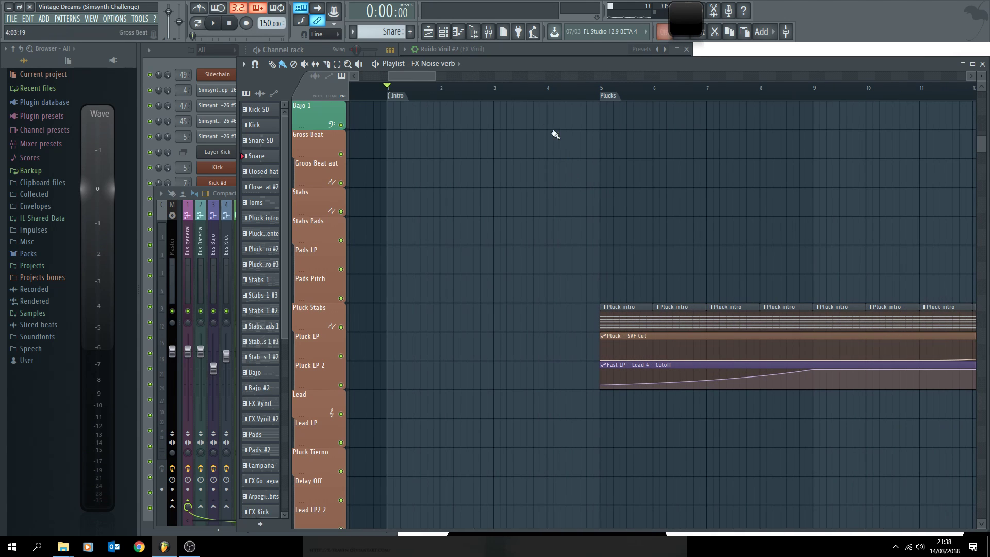
{"action": "scroll", "coordinate": [419, 155], "scroll_direction": "down", "scroll_amount": 3}
{"action": "scroll", "coordinate": [419, 196], "scroll_direction": "down", "scroll_amount": 6}
{"action": "scroll", "coordinate": [420, 221], "scroll_direction": "up", "scroll_amount": 4}
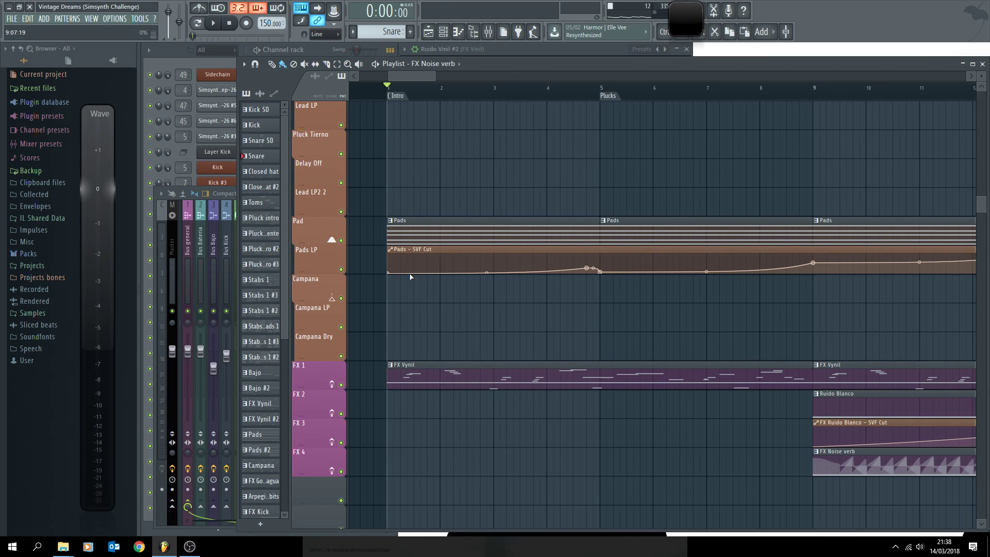
- Play the Intro from bar 1, checking the active track levels in the mixer, and stop playback
{"action": "key", "text": "F9"}
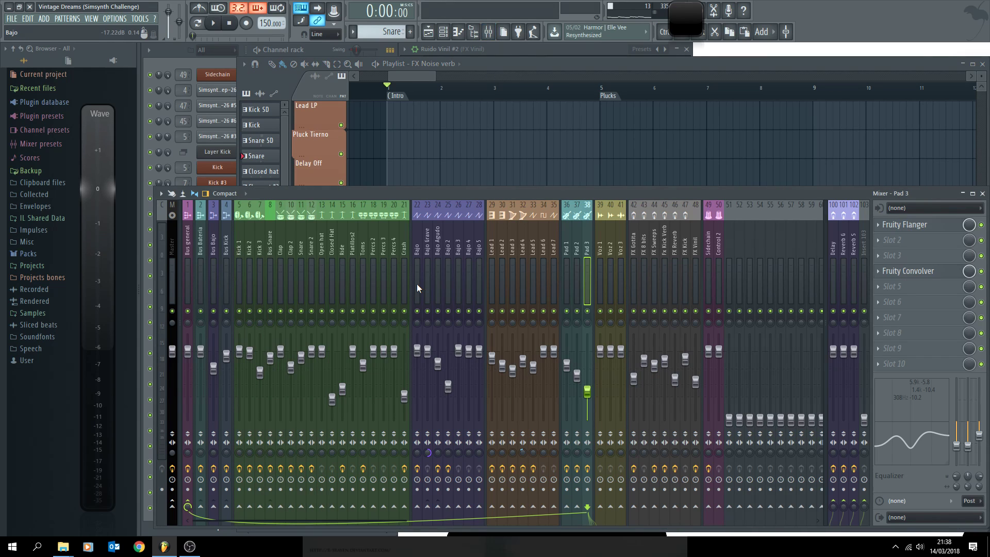
{"action": "key", "text": "F9"}
{"action": "key", "text": "space"}
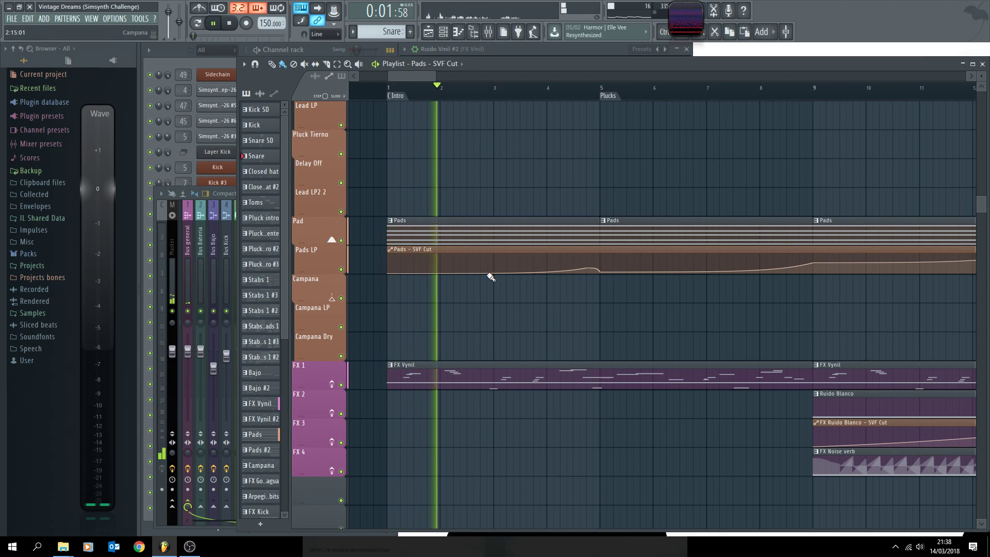
{"action": "key", "text": "F9"}
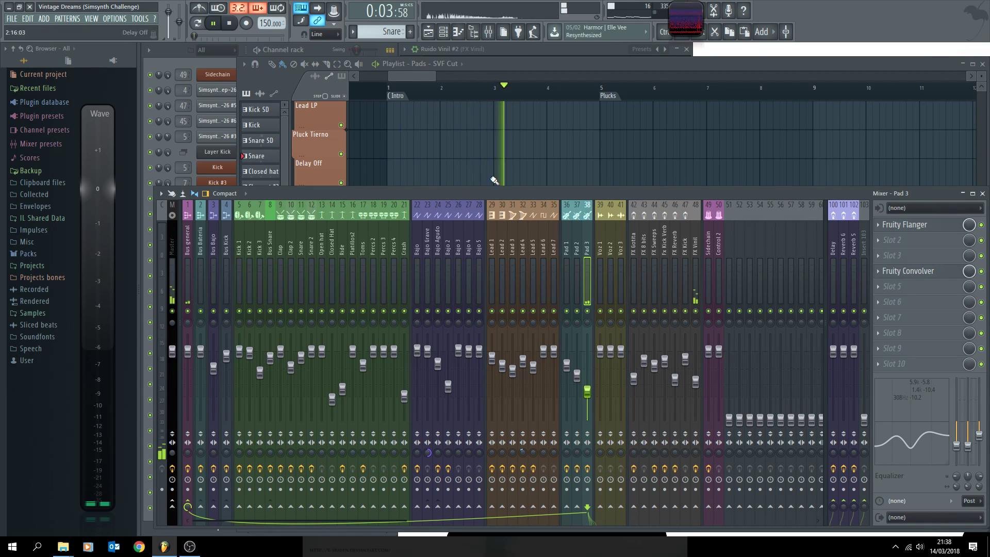
{"action": "left_click_drag", "start_coordinate": [422, 77], "coordinate": [459, 79]}
{"action": "key", "text": "space"}
- Bring the transition from Subida into Drop 1 into view and place the playhead just before bar 35
{"action": "scroll", "coordinate": [455, 89], "scroll_direction": "down", "scroll_amount": 2}
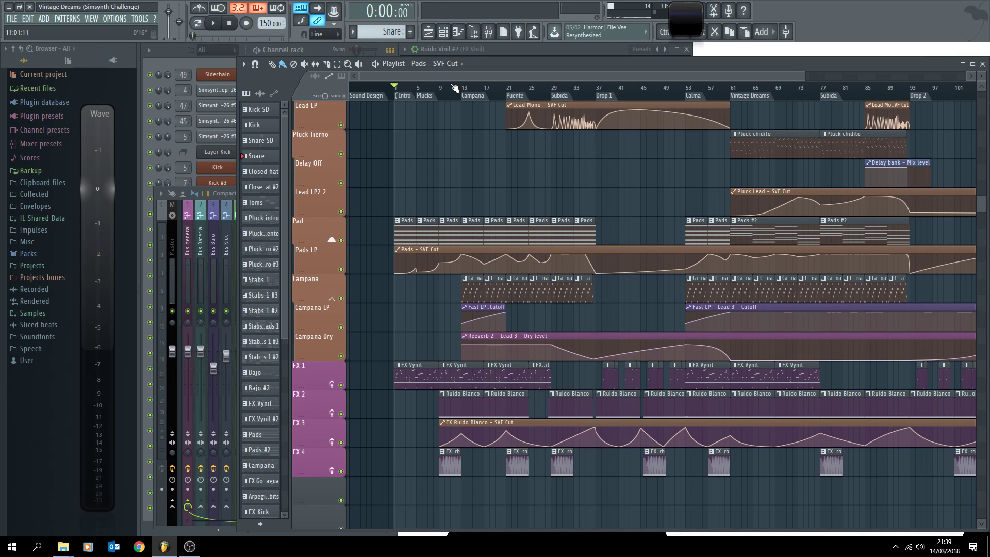
{"action": "left_click_drag", "start_coordinate": [453, 74], "coordinate": [494, 76]}
{"action": "scroll", "coordinate": [412, 162], "scroll_direction": "up", "scroll_amount": 3}
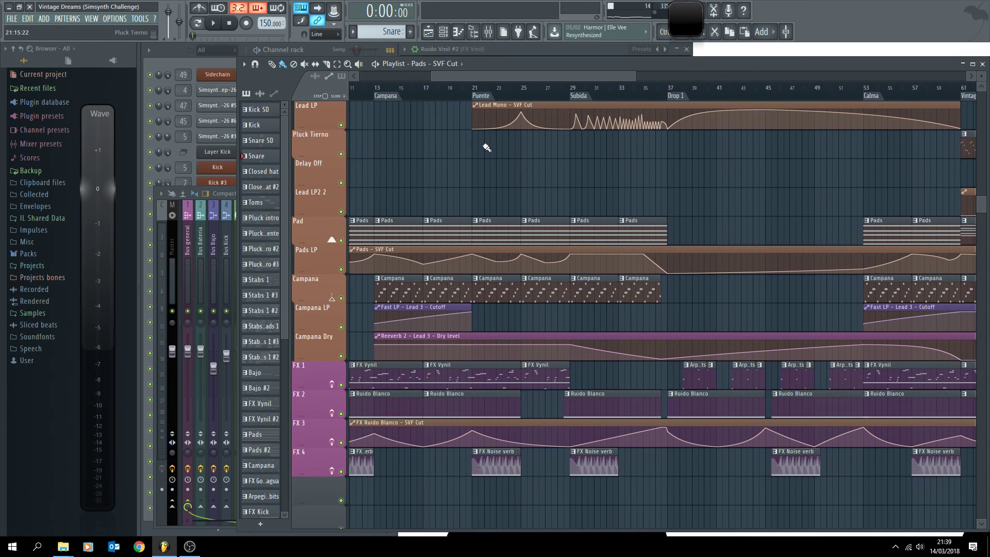
{"action": "scroll", "coordinate": [717, 193], "scroll_direction": "up", "scroll_amount": 8, "text": "ctrl"}
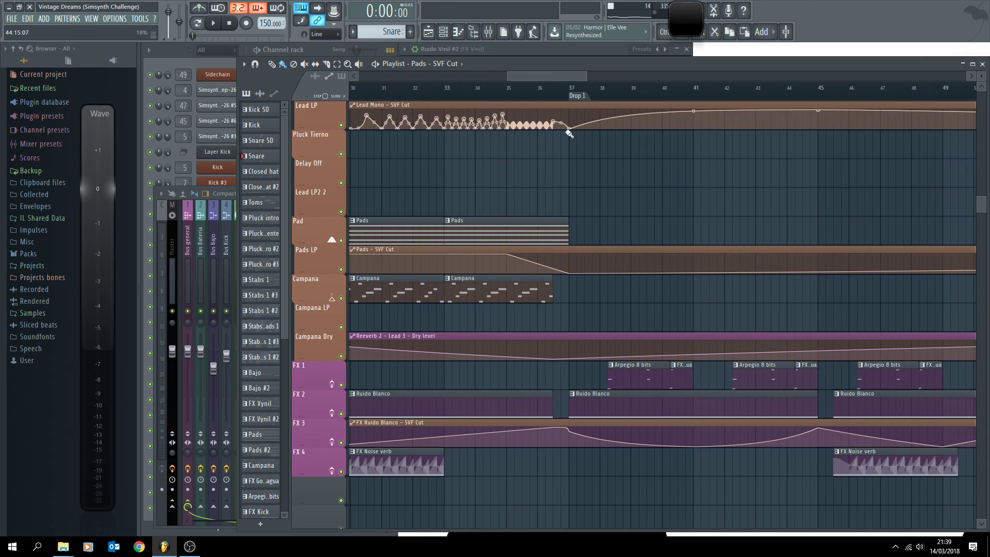
{"action": "scroll", "coordinate": [568, 170], "scroll_direction": "down", "scroll_amount": 4, "text": "ctrl"}
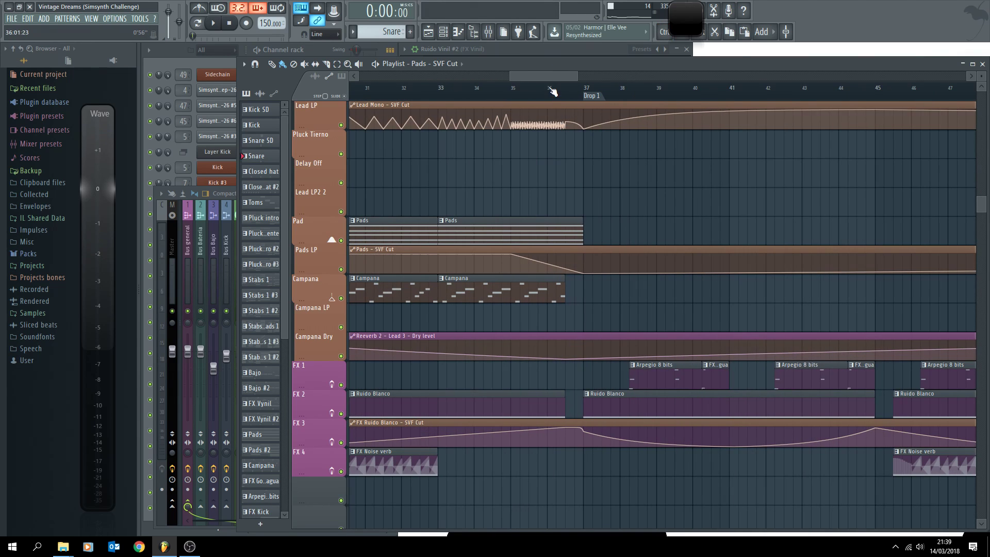
{"action": "left_click", "coordinate": [453, 88]}
{"action": "scroll", "coordinate": [391, 218], "scroll_direction": "up", "scroll_amount": 3, "text": "ctrl"}
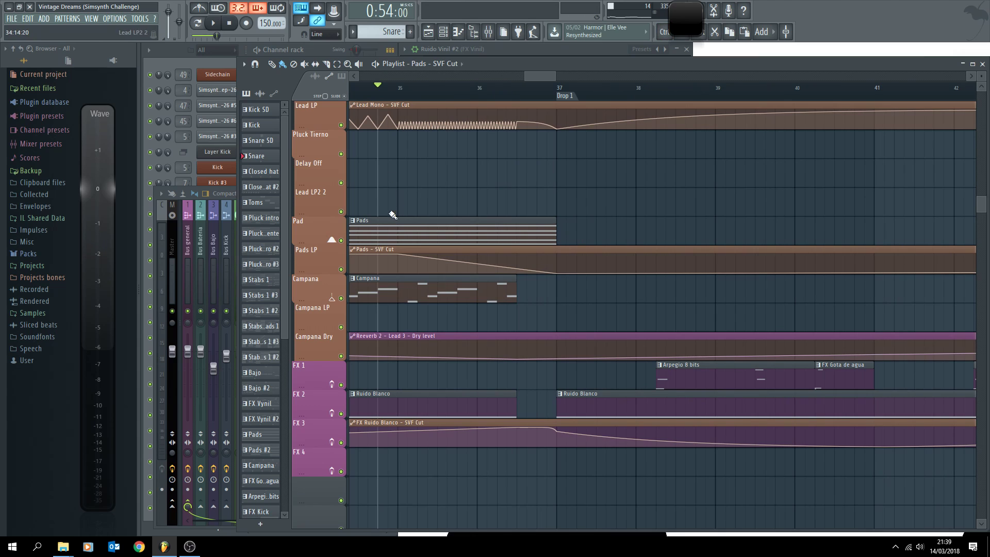
{"action": "left_click_drag", "start_coordinate": [542, 76], "coordinate": [536, 78]}
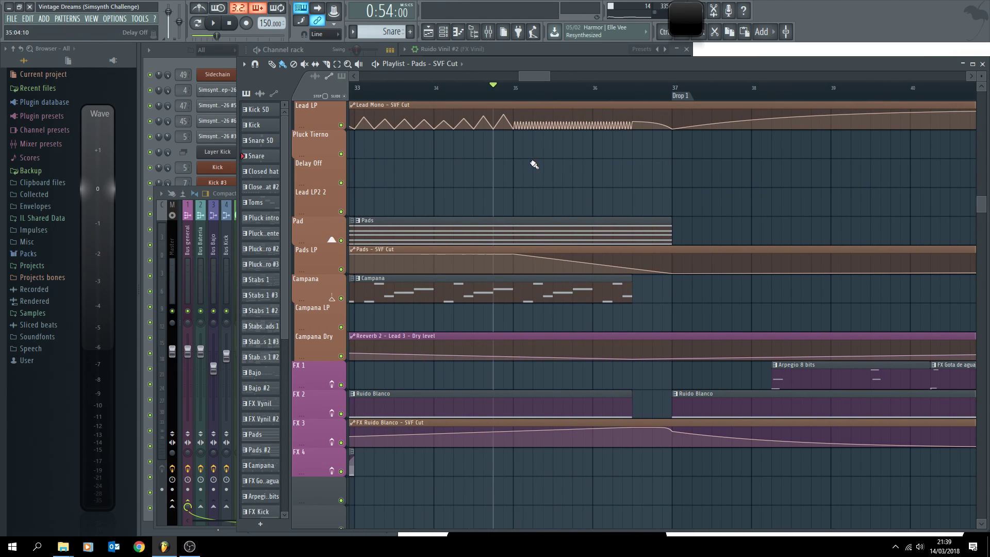
- Move the Toms clip and the last Pads clip before Drop 1 half a bar earlier, so both end at bar 36.5
{"action": "scroll", "coordinate": [717, 204], "scroll_direction": "up", "scroll_amount": 10}
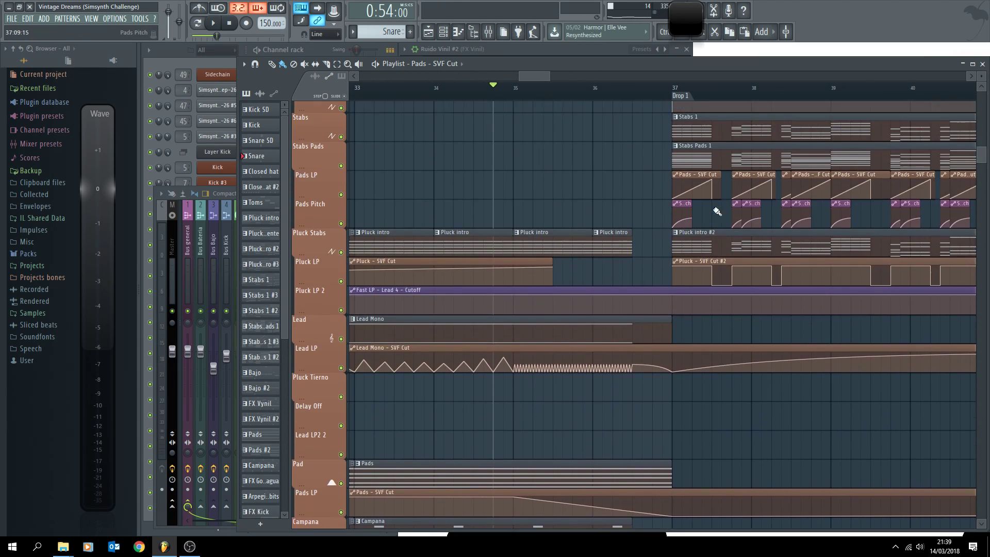
{"action": "scroll", "coordinate": [626, 258], "scroll_direction": "down", "scroll_amount": 5}
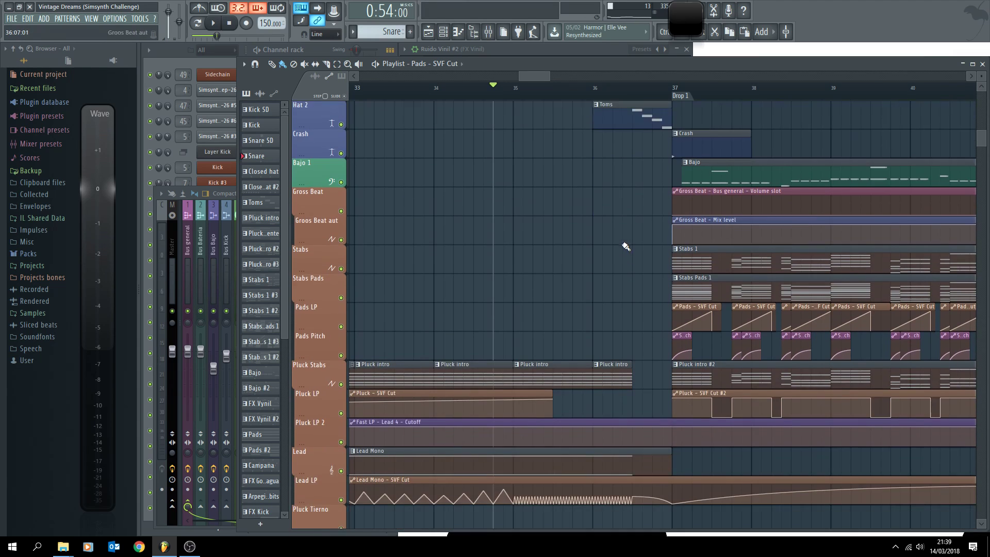
{"action": "scroll", "coordinate": [635, 238], "scroll_direction": "up", "scroll_amount": 4}
{"action": "left_click_drag", "start_coordinate": [648, 261], "coordinate": [606, 261]}
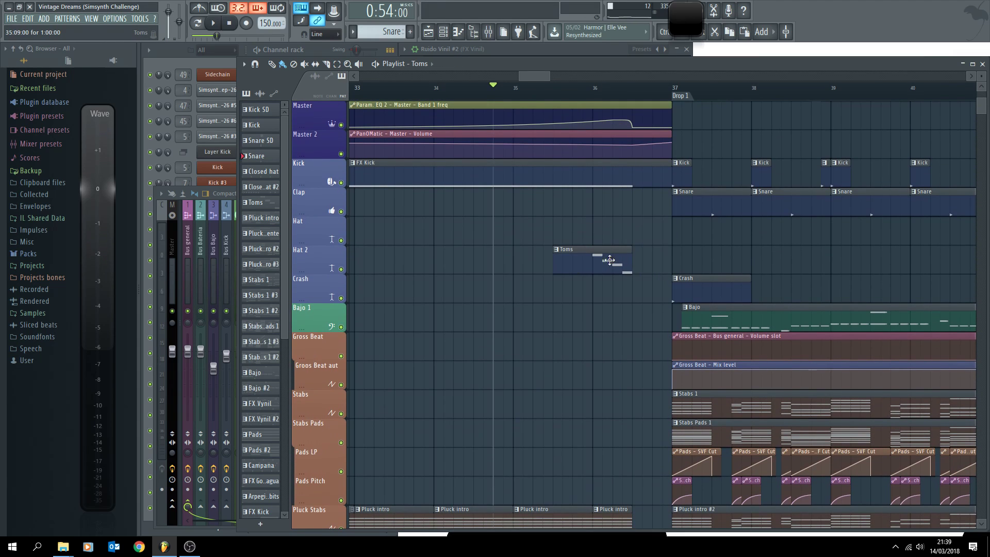
{"action": "scroll", "coordinate": [663, 185], "scroll_direction": "down", "scroll_amount": 6}
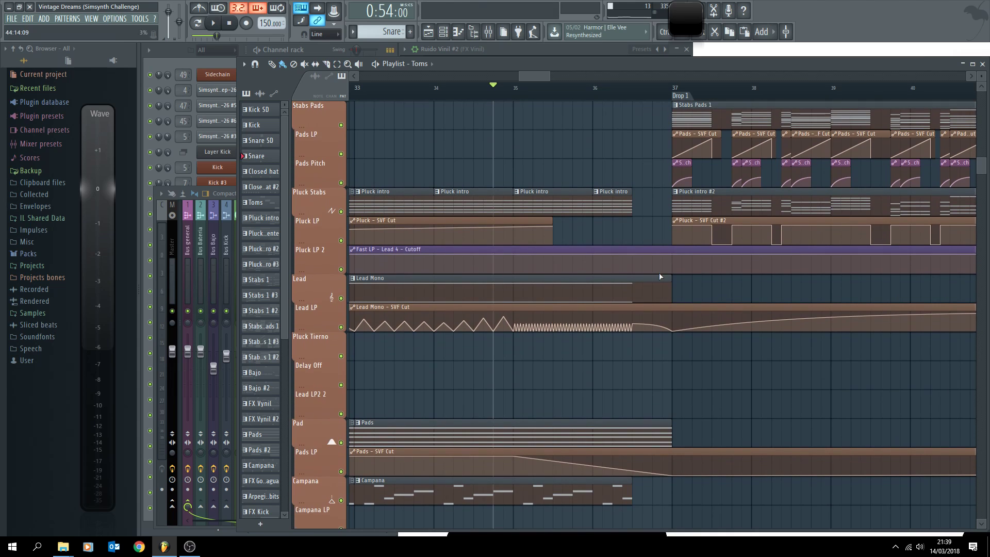
{"action": "left_click_drag", "start_coordinate": [665, 427], "coordinate": [633, 427]}
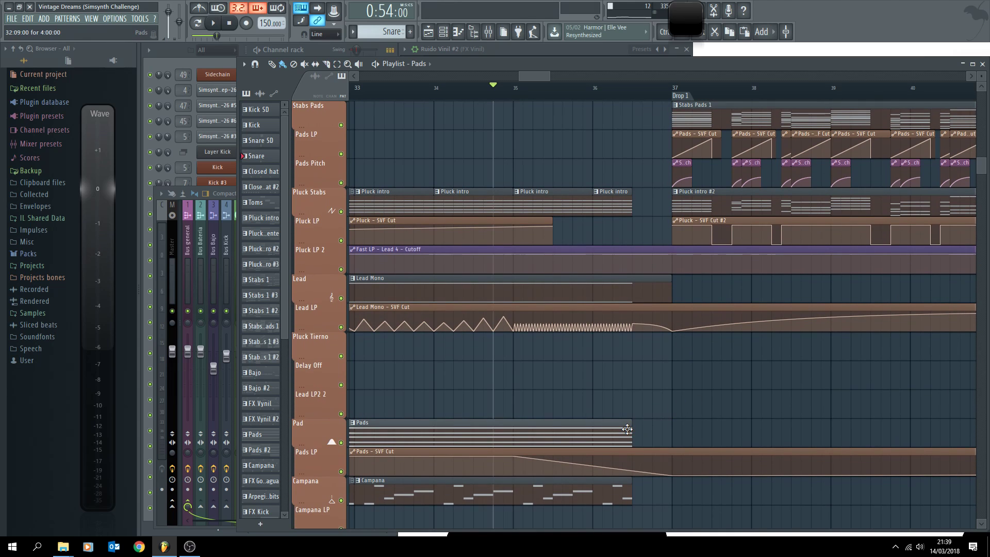
- Play the transition into Drop 1, stop playback, and select bars 35 to 37 on the timeline
{"action": "key", "text": "space"}
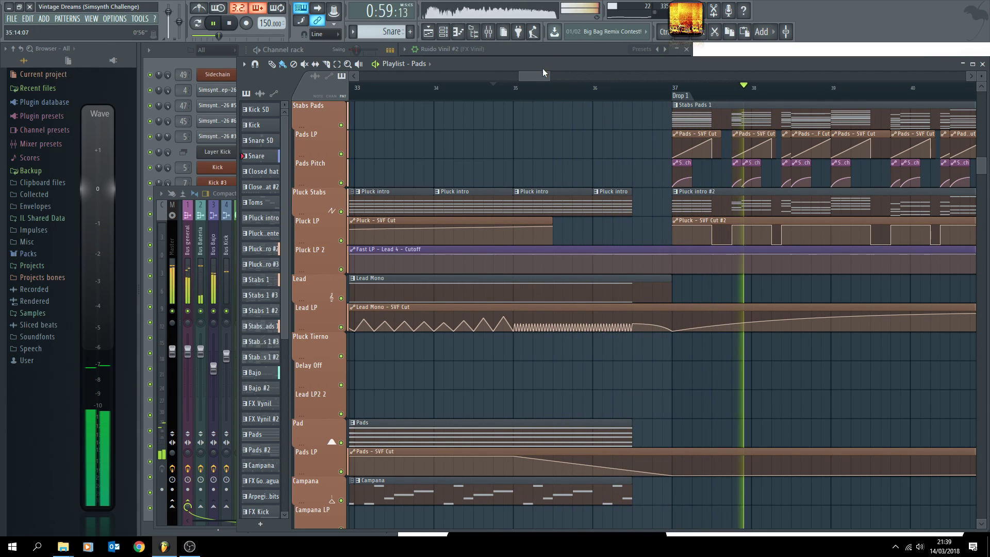
{"action": "scroll", "coordinate": [533, 74], "scroll_direction": "right", "scroll_amount": 2}
{"action": "key", "text": "space"}
{"action": "left_click_drag", "start_coordinate": [636, 92], "coordinate": [473, 95]}
- Open Fruity PanOMatic on the mixer's Master track and bring up the options of its volume knob
{"action": "key", "text": "F9"}
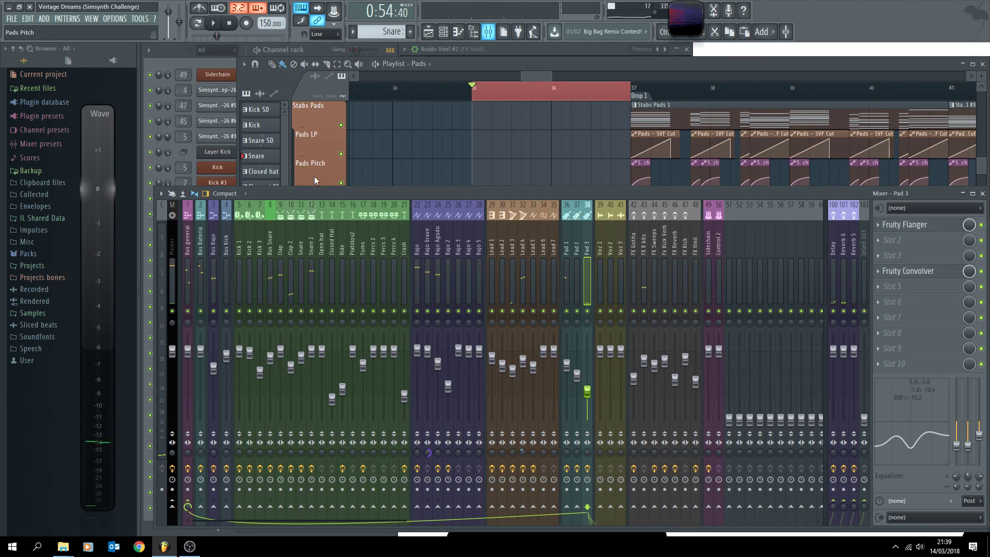
{"action": "left_click", "coordinate": [175, 248]}
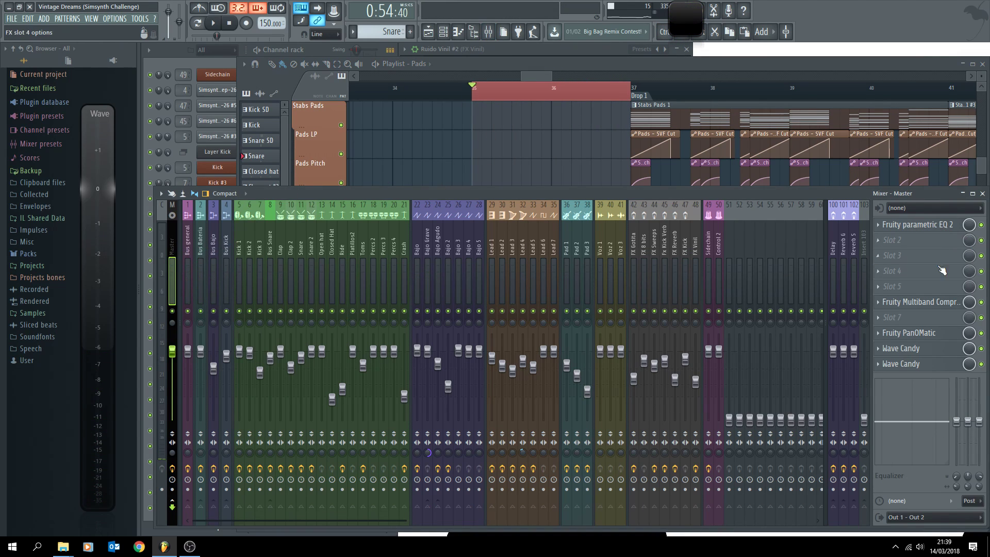
{"action": "left_click", "coordinate": [923, 334]}
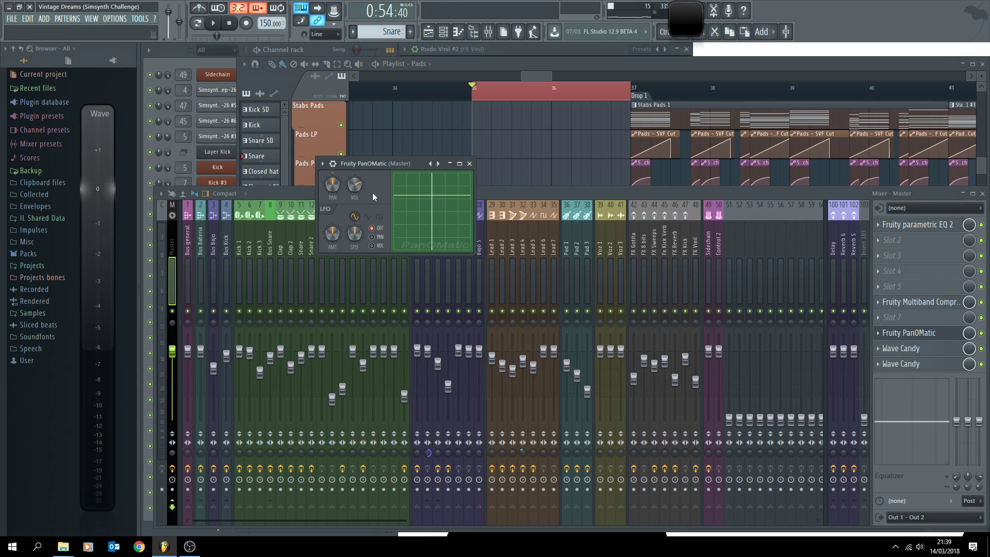
{"action": "right_click", "coordinate": [357, 189]}
{"action": "left_click", "coordinate": [371, 248]}
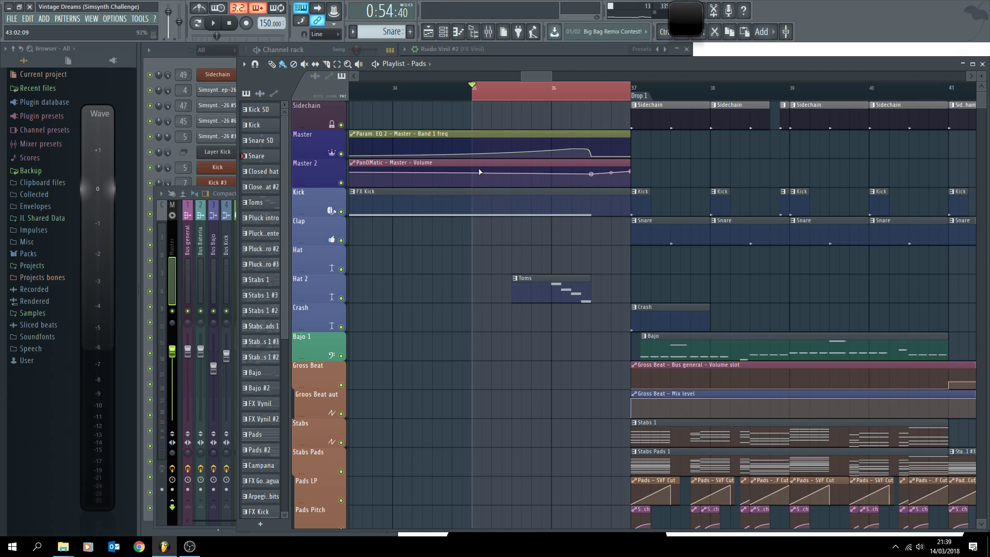
- Rework the PanOMatic - Master - Volume clip on the Master 2 track, extending it about a quarter bar past the start of Drop 1
{"action": "scroll", "coordinate": [479, 165], "scroll_direction": "down", "scroll_amount": 3}
{"action": "left_click", "coordinate": [406, 170]}
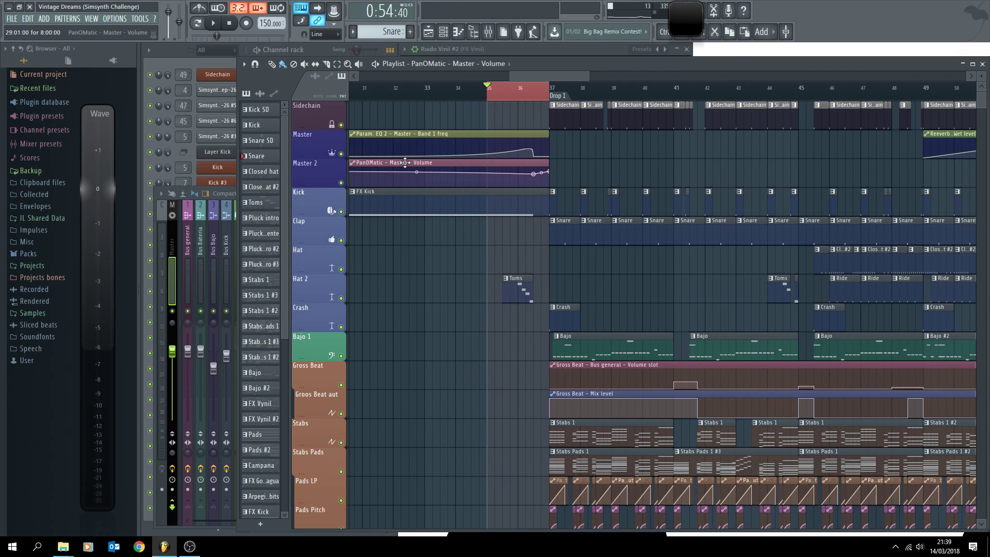
{"action": "left_click_drag", "start_coordinate": [405, 266], "coordinate": [558, 244]}
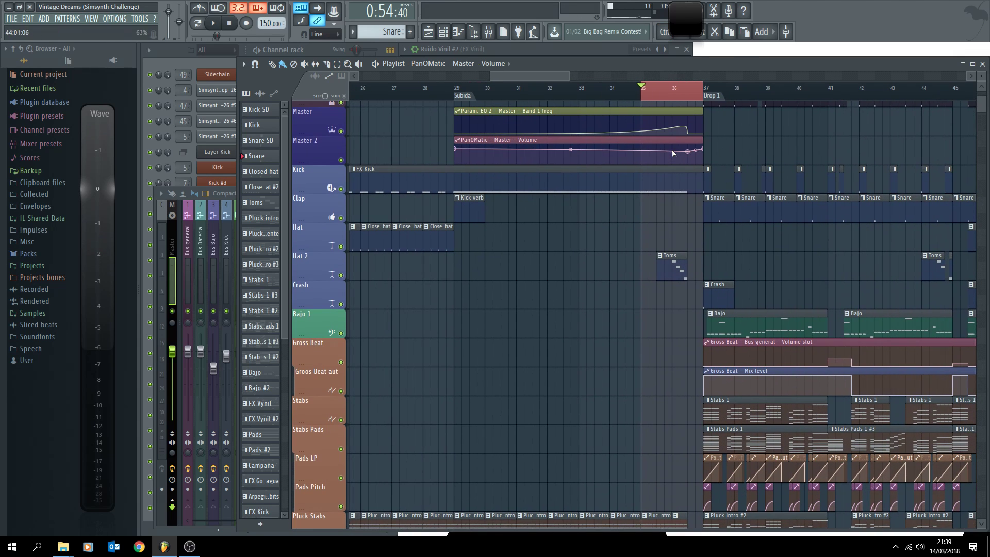
{"action": "left_click_drag", "start_coordinate": [703, 141], "coordinate": [674, 150]}
{"action": "scroll", "coordinate": [691, 150], "scroll_direction": "up", "scroll_amount": 5}
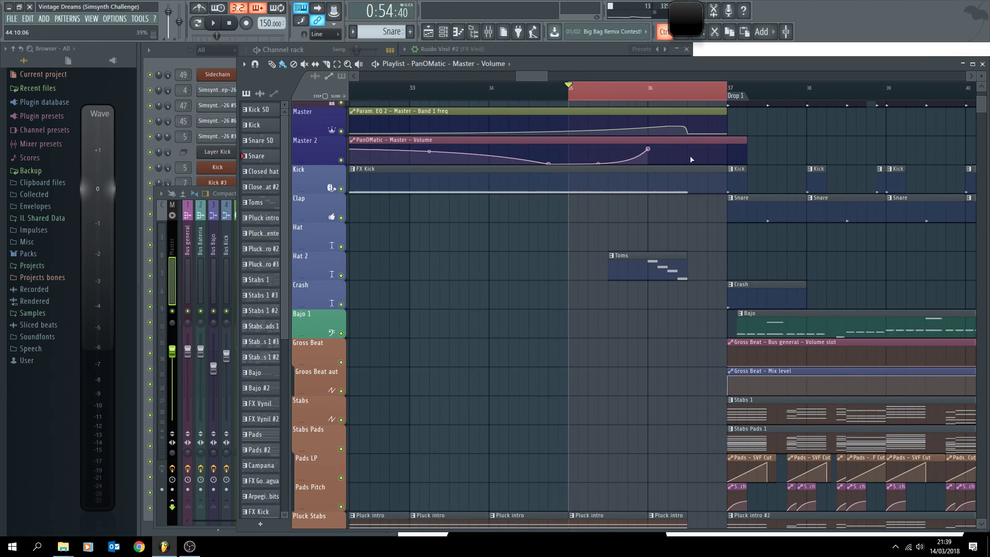
- Copy the value of the PanOMatic volume point at bar 36 and paste the 79% onto a new point at bar 36.5
{"action": "right_click", "coordinate": [614, 150]}
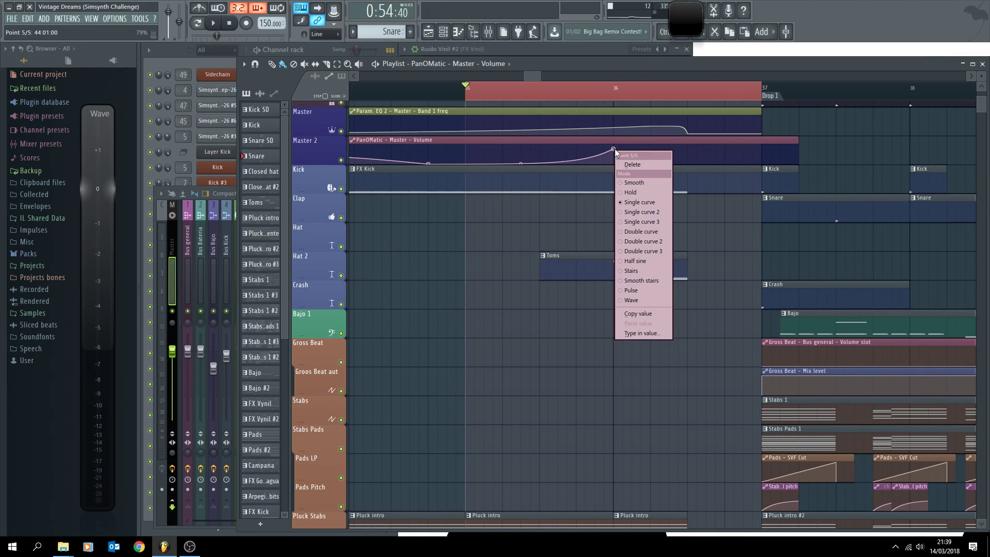
{"action": "left_click", "coordinate": [642, 314]}
{"action": "right_click", "coordinate": [690, 151]}
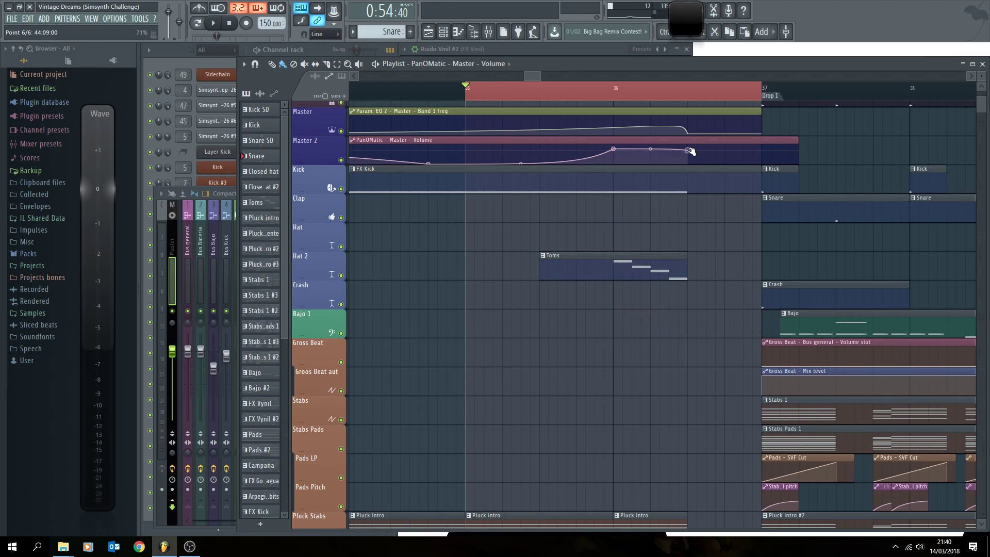
{"action": "right_click", "coordinate": [689, 151]}
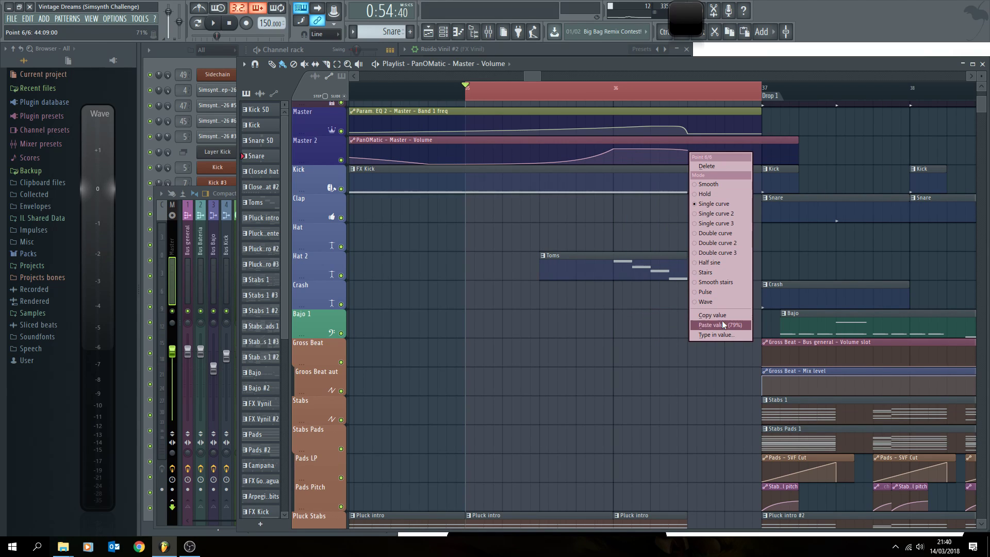
{"action": "left_click", "coordinate": [724, 324]}
- Drop the PanOMatic volume to minimum right after bar 36.5, hold it until just before bar 37, and paste 79% onto a point at bar 37
{"action": "right_click", "coordinate": [696, 164]}
{"action": "left_click_drag", "start_coordinate": [697, 164], "coordinate": [688, 164]}
{"action": "left_click_drag", "start_coordinate": [753, 161], "coordinate": [751, 166]}
{"action": "right_click", "coordinate": [762, 152]}
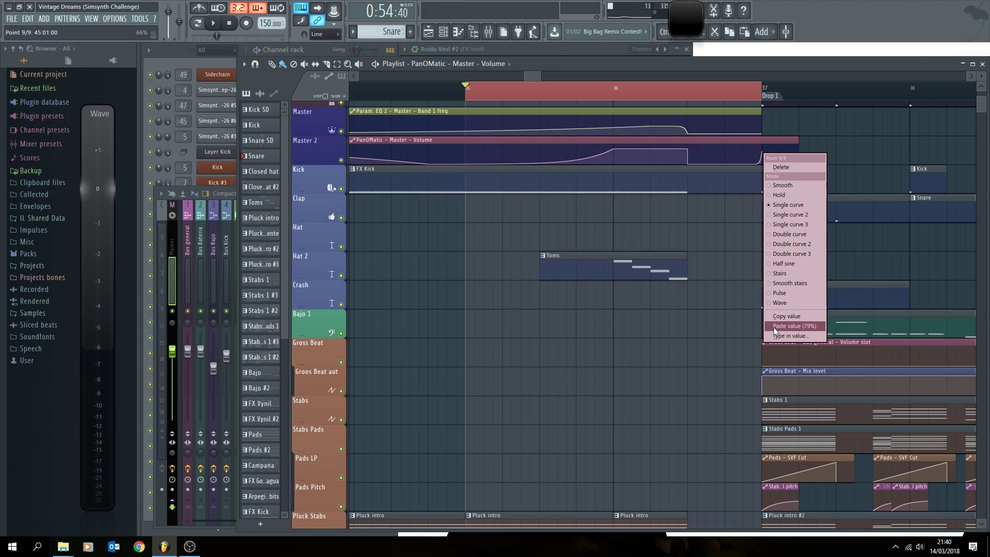
{"action": "left_click", "coordinate": [795, 326]}
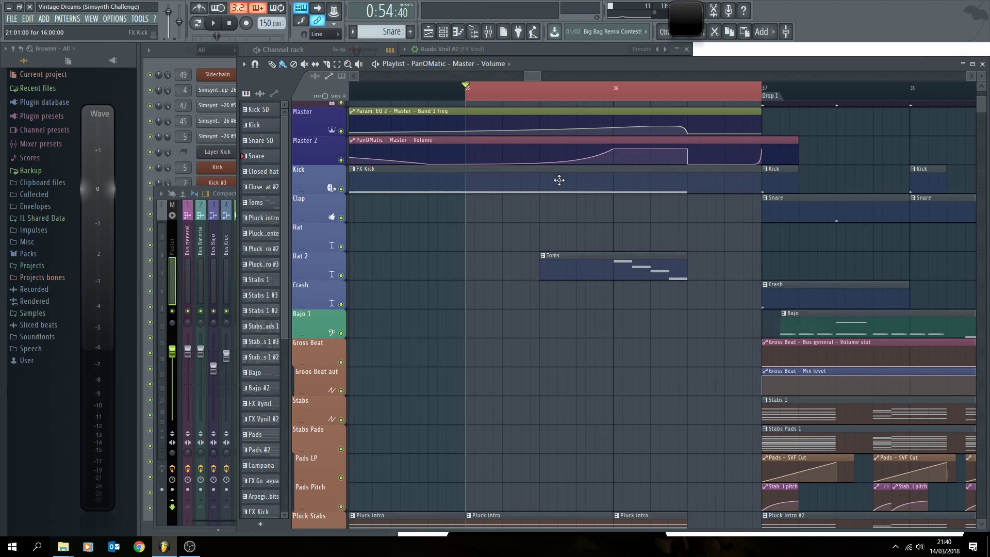
- Trim the start of the PanOMatic volume automation clip to about bar 36.25, keeping only the cut before Drop 1
{"action": "scroll", "coordinate": [417, 239], "scroll_direction": "down", "scroll_amount": 3, "text": "ctrl"}
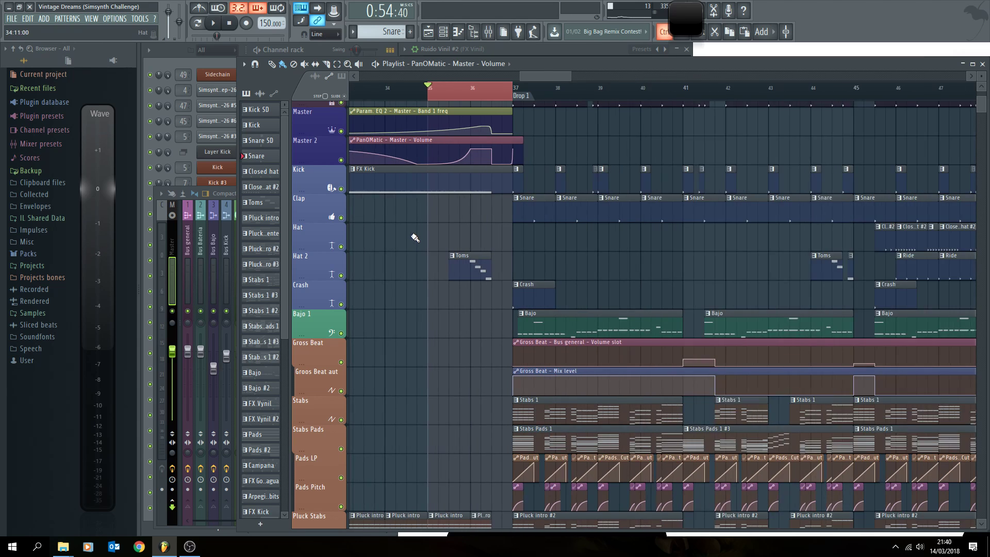
{"action": "scroll", "coordinate": [416, 239], "scroll_direction": "left", "scroll_amount": 5}
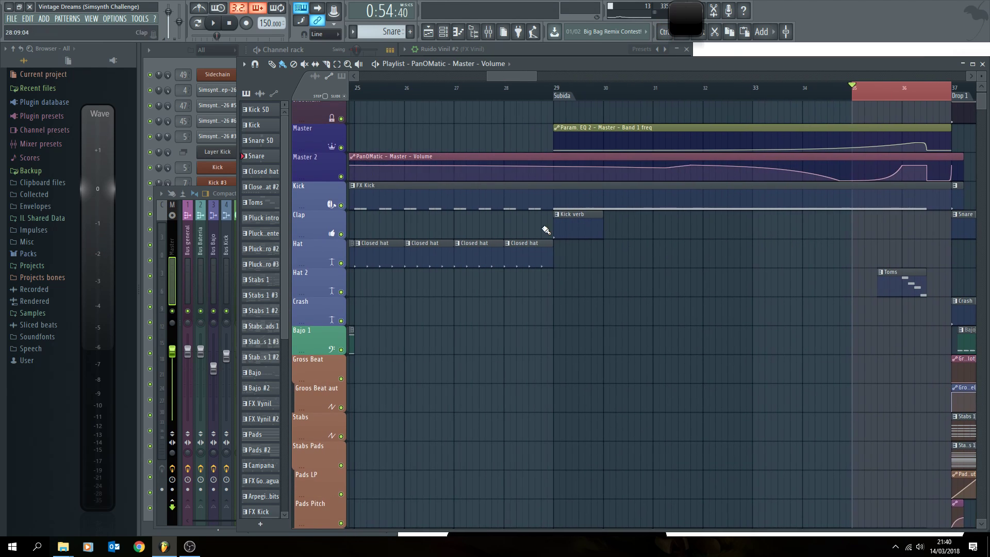
{"action": "scroll", "coordinate": [515, 222], "scroll_direction": "down", "scroll_amount": 3, "text": "ctrl"}
{"action": "left_click_drag", "start_coordinate": [467, 162], "coordinate": [702, 162]}
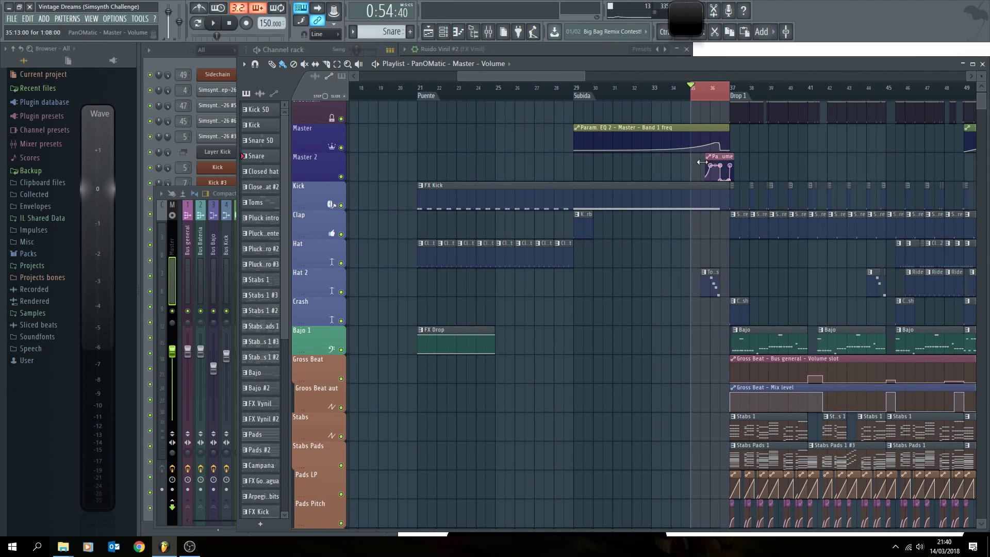
{"action": "scroll", "coordinate": [717, 217], "scroll_direction": "up", "scroll_amount": 4, "text": "ctrl"}
- Play the volume cut into Drop 1, replay it from about bar 36, and stop playback
{"action": "key", "text": "space"}
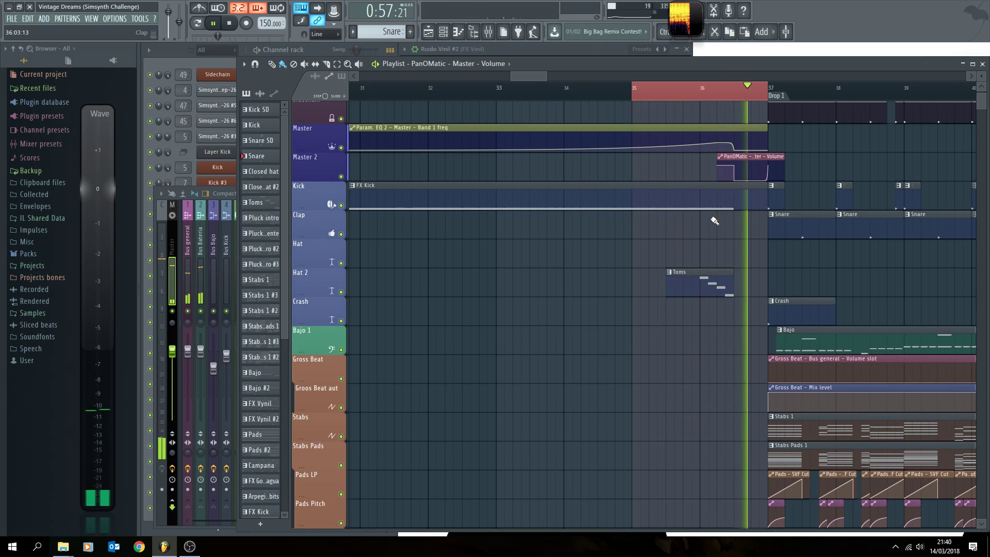
{"action": "left_click", "coordinate": [718, 86]}
{"action": "left_click_drag", "start_coordinate": [539, 75], "coordinate": [551, 73]}
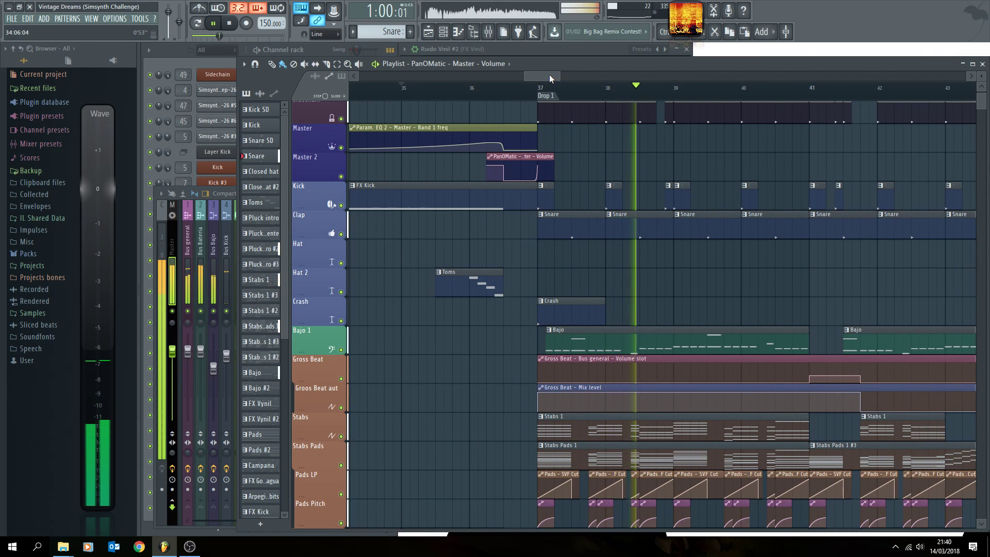
{"action": "key", "text": "space"}
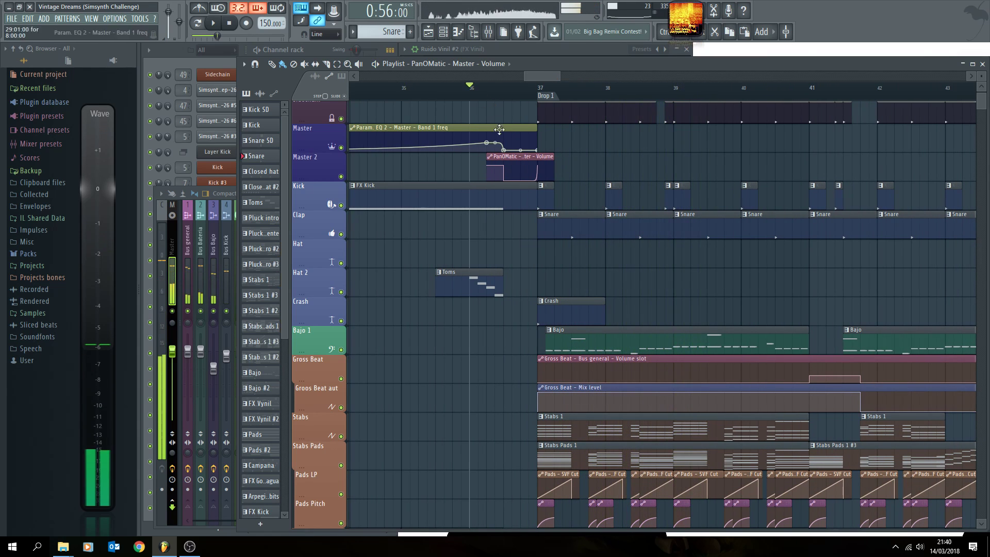
- Move the PanOMatic volume automation clip and the Toms clip before Drop 1 a quarter bar later
{"action": "left_click_drag", "start_coordinate": [520, 165], "coordinate": [536, 165]}
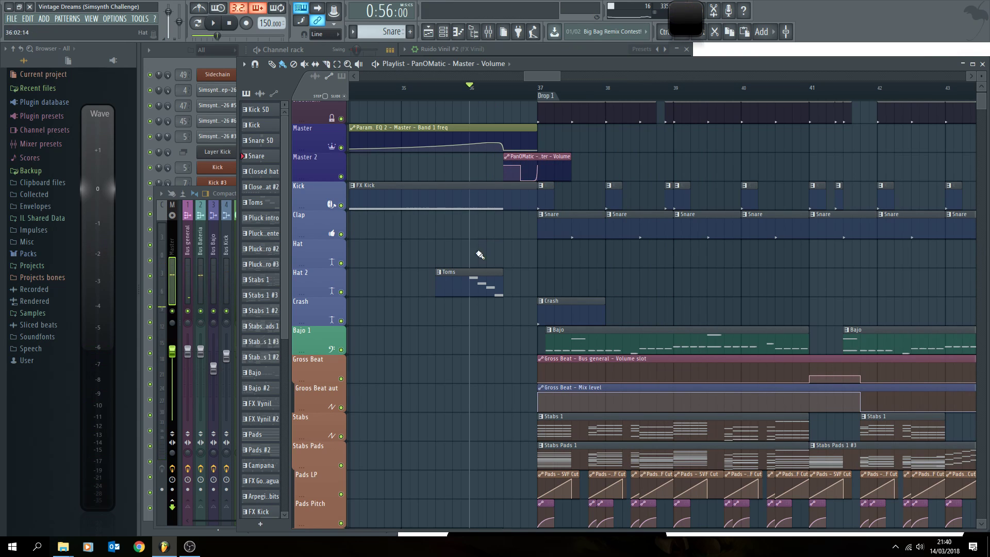
{"action": "scroll", "coordinate": [510, 232], "scroll_direction": "down", "scroll_amount": 3}
{"action": "scroll", "coordinate": [482, 279], "scroll_direction": "up", "scroll_amount": 4}
{"action": "left_click_drag", "start_coordinate": [481, 279], "coordinate": [491, 280]}
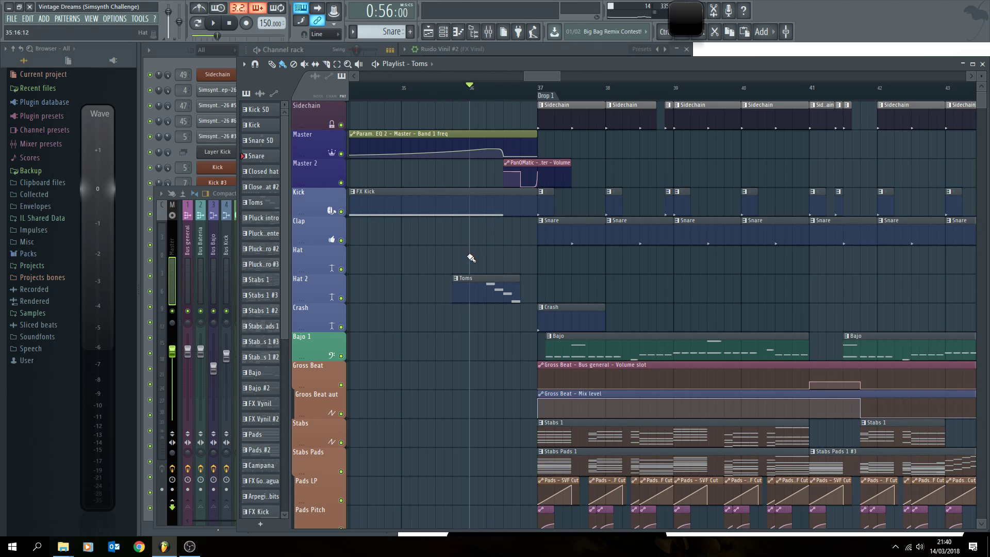
- Move the Lead Mono clip and the last Pads clip before Drop 1 a quarter bar later
{"action": "scroll", "coordinate": [465, 248], "scroll_direction": "down", "scroll_amount": 10}
{"action": "left_click", "coordinate": [491, 309]}
{"action": "left_click_drag", "start_coordinate": [503, 459], "coordinate": [520, 459]}
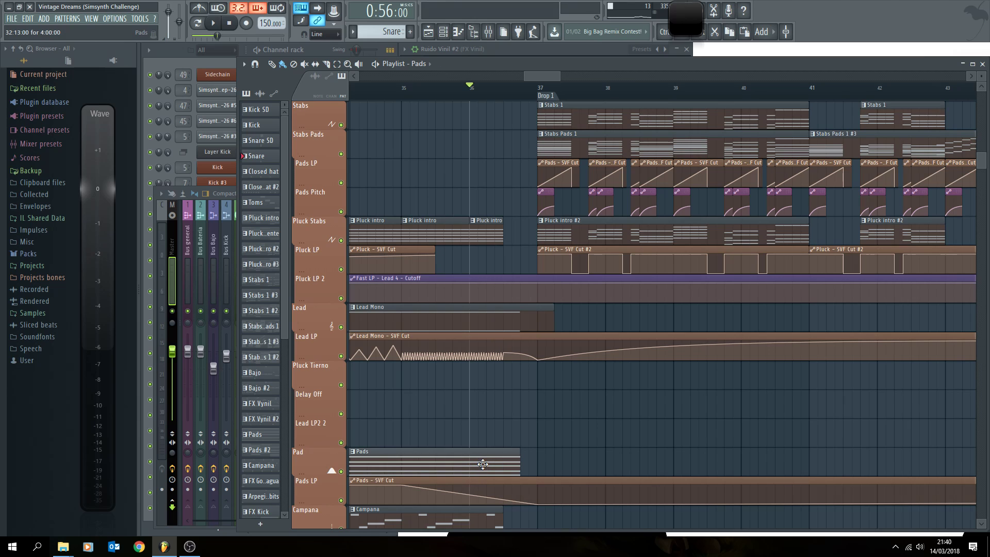
- Play the retimed transition into Drop 1 and stop playback
{"action": "scroll", "coordinate": [417, 128], "scroll_direction": "down", "scroll_amount": 2}
{"action": "key", "text": "space"}
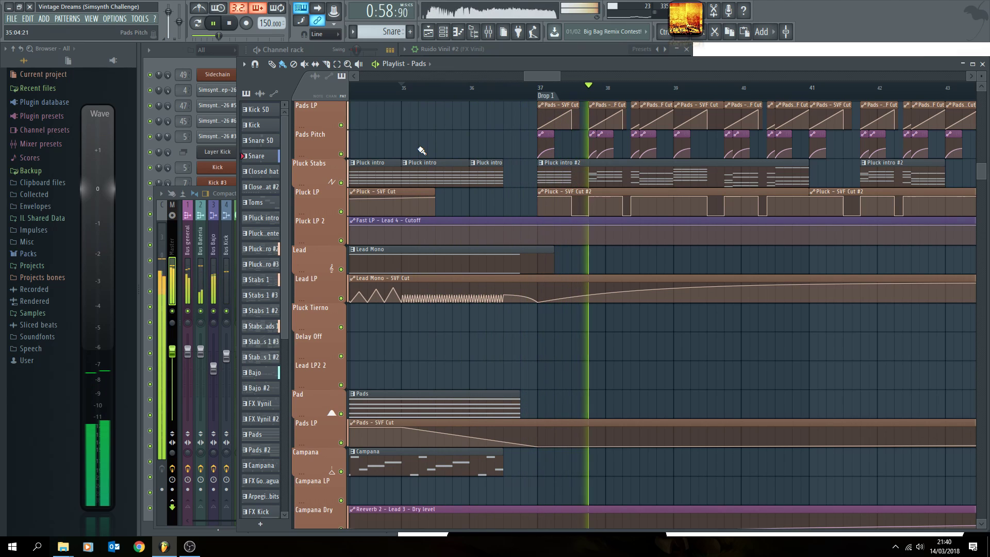
{"action": "key", "text": "space"}
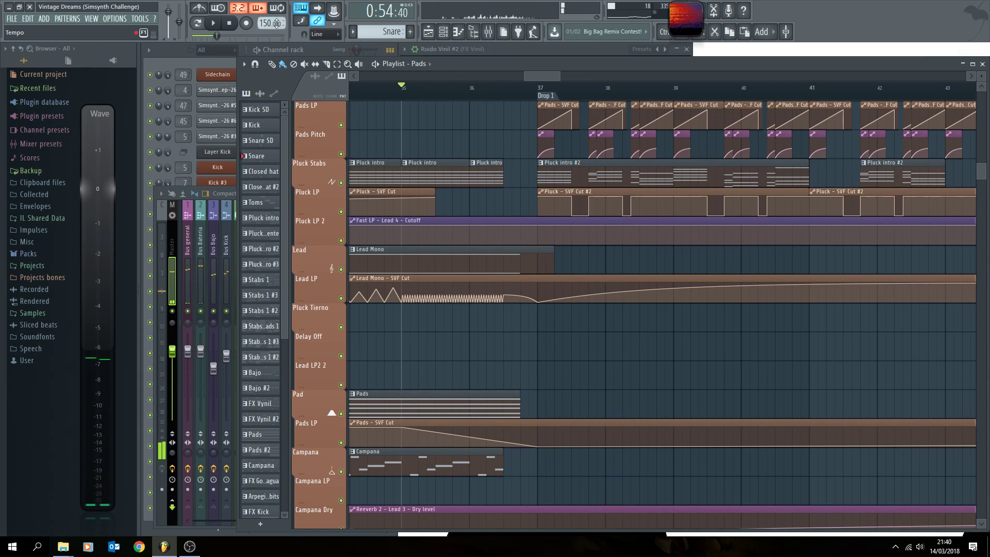
- Return the song position to the start and examine the arrangement from the Intro to Puente, down to the Pad, Campana and FX tracks
{"action": "key", "text": "Home"}
{"action": "scroll", "coordinate": [625, 351], "scroll_direction": "up", "scroll_amount": 6}
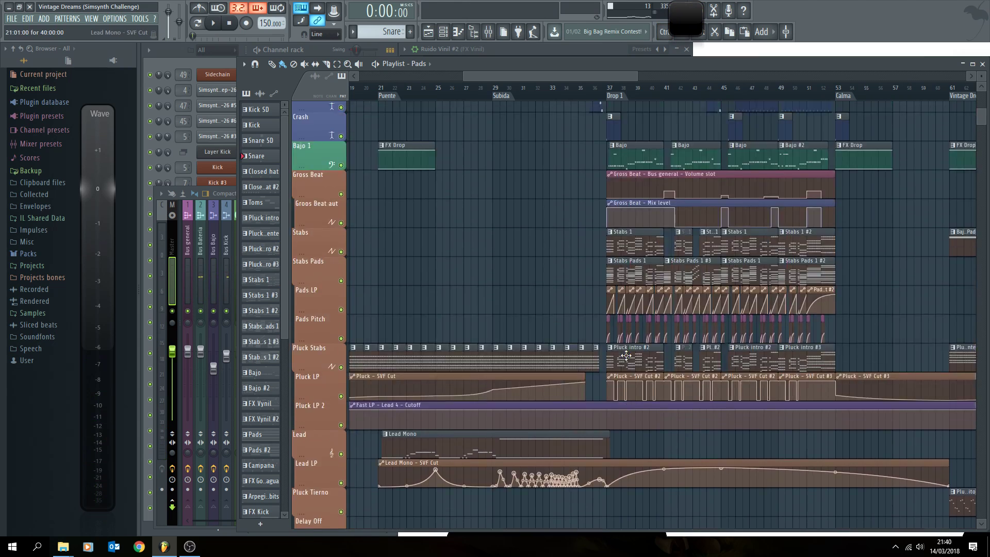
{"action": "scroll", "coordinate": [565, 266], "scroll_direction": "left", "scroll_amount": 5}
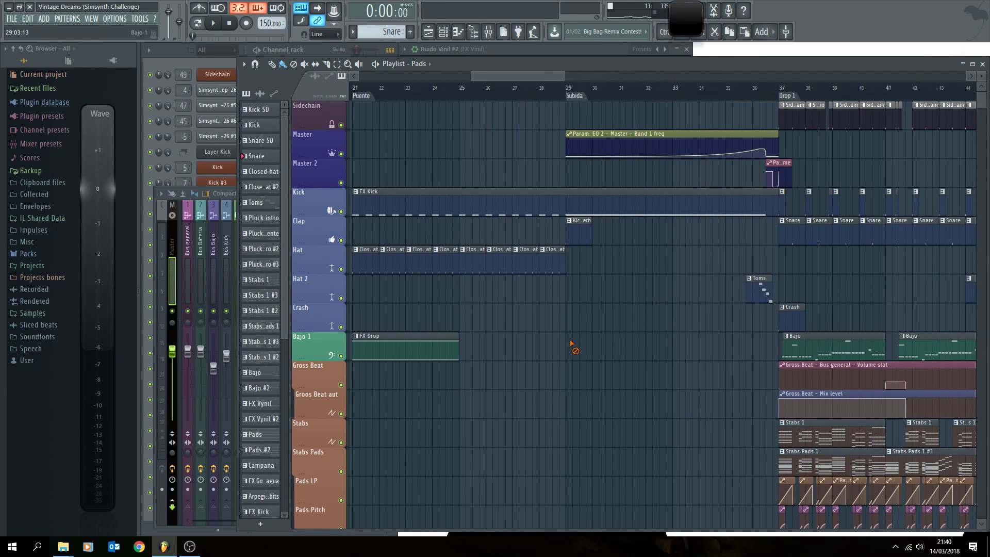
{"action": "scroll", "coordinate": [578, 287], "scroll_direction": "left", "scroll_amount": 8}
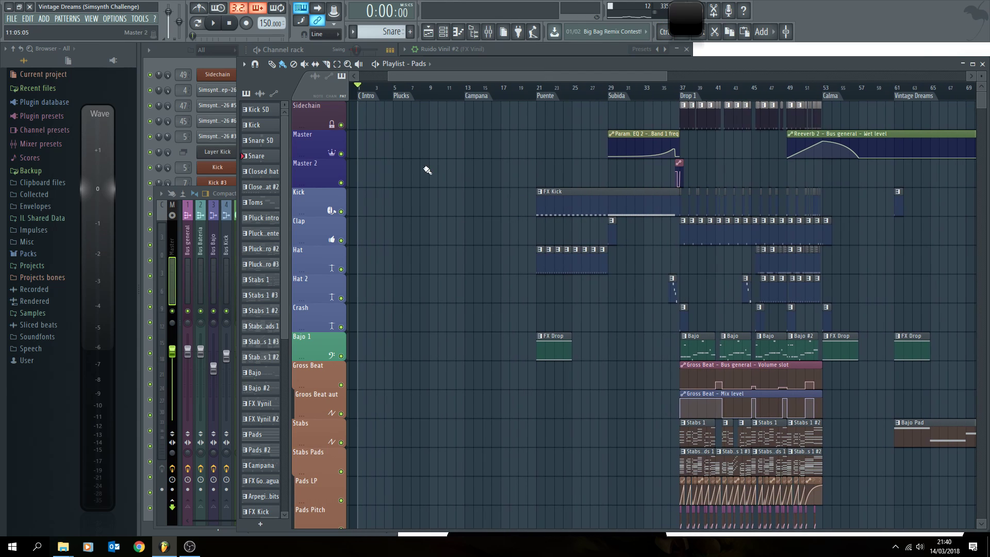
{"action": "scroll", "coordinate": [460, 79], "scroll_direction": "left", "scroll_amount": 2}
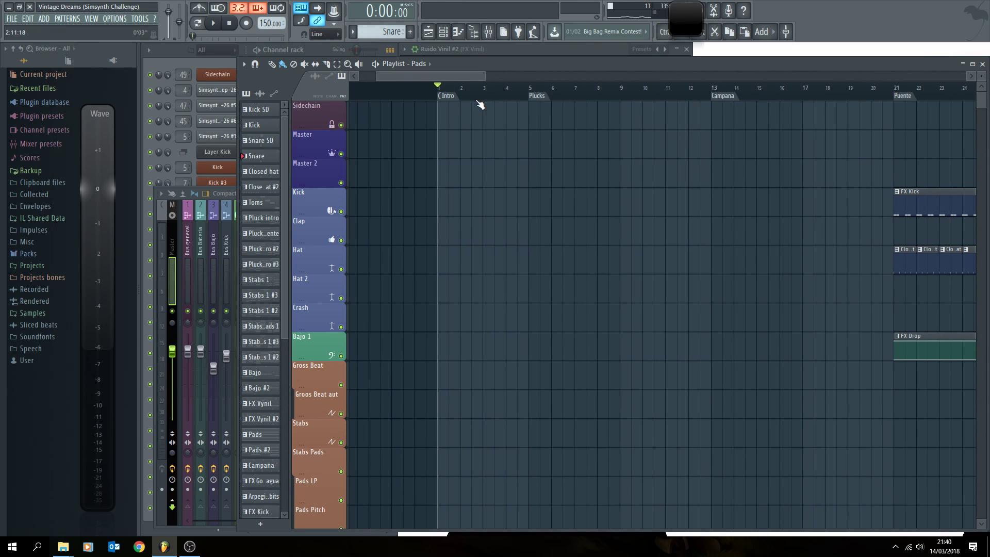
{"action": "left_click_drag", "start_coordinate": [461, 75], "coordinate": [474, 76]}
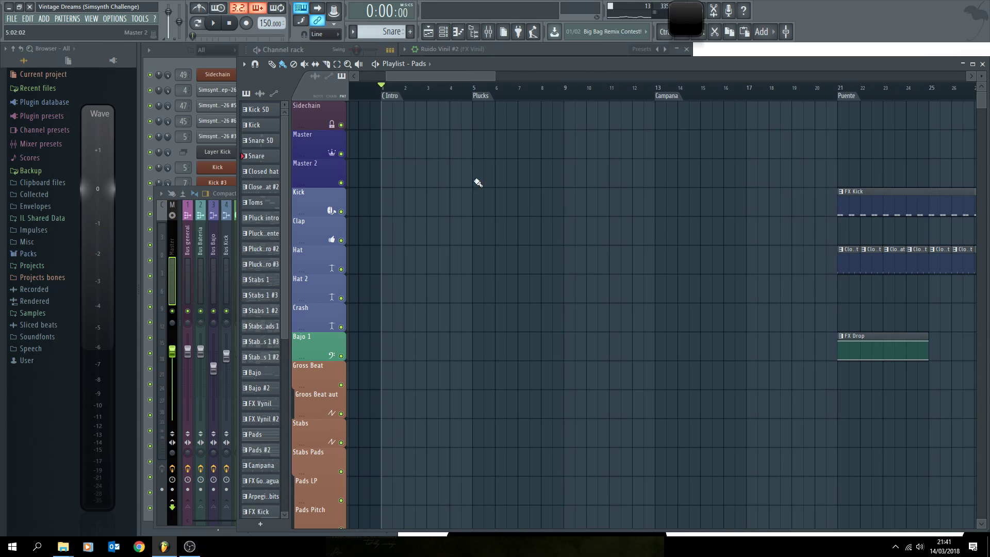
{"action": "scroll", "coordinate": [480, 216], "scroll_direction": "down", "scroll_amount": 10}
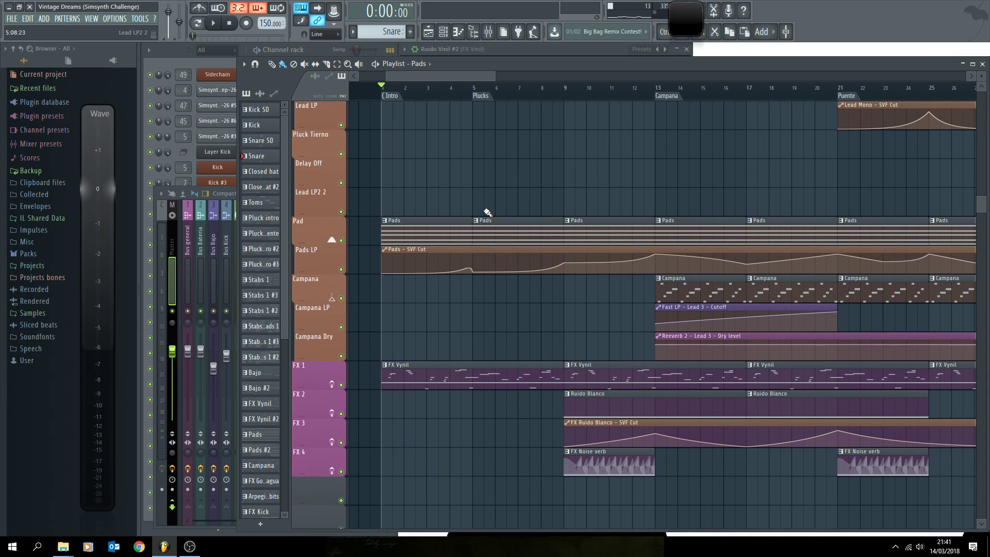